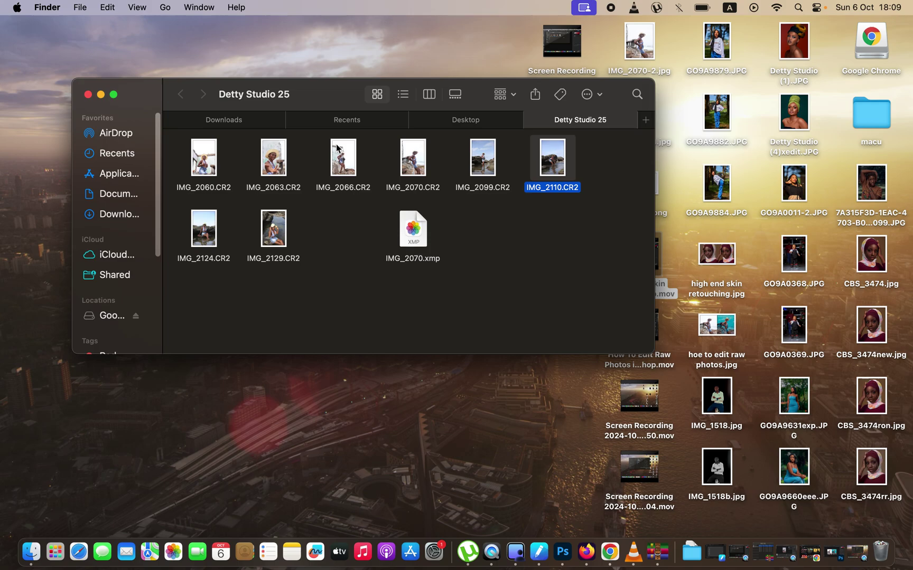
Open the raw photo IMG_2110.CR2 from the Detty Studio 25 folder with Adobe Photoshop 2024
right_click(545, 167)
mouse_move(569, 194)
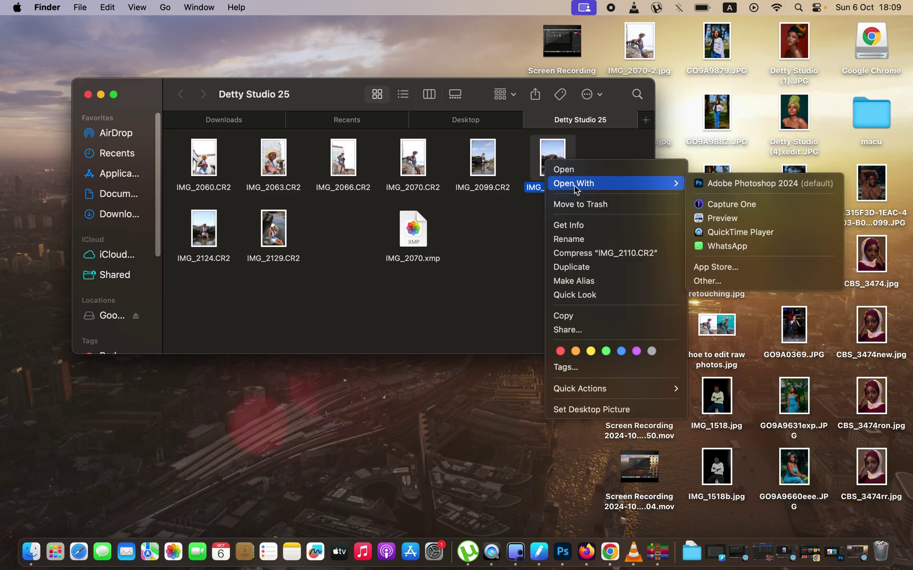
click(751, 188)
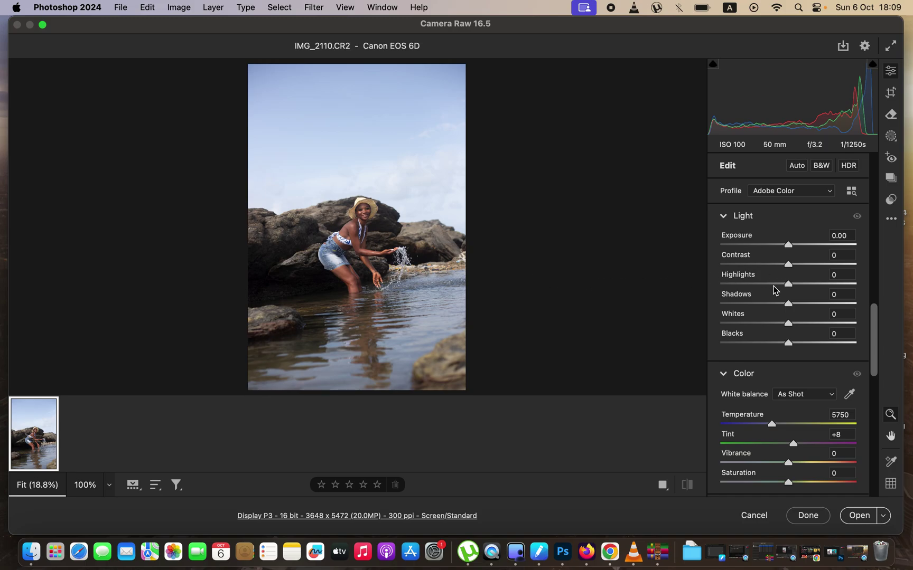
Set Highlights to -84, Whites to -91, Blacks to -22, Shadows to +8 and Contrast to +8, and compare before and after
drag(788, 283, 731, 285)
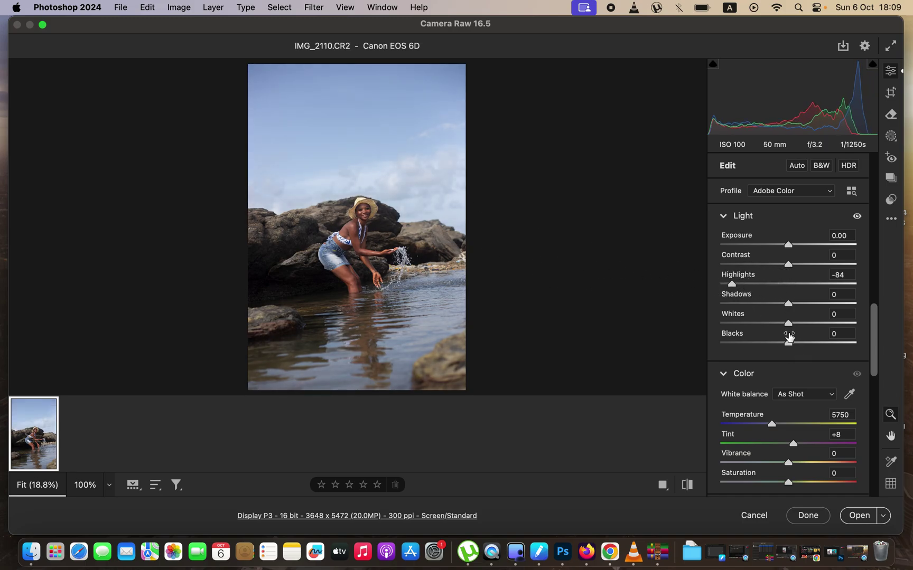
drag(788, 323, 727, 323)
drag(784, 344, 773, 343)
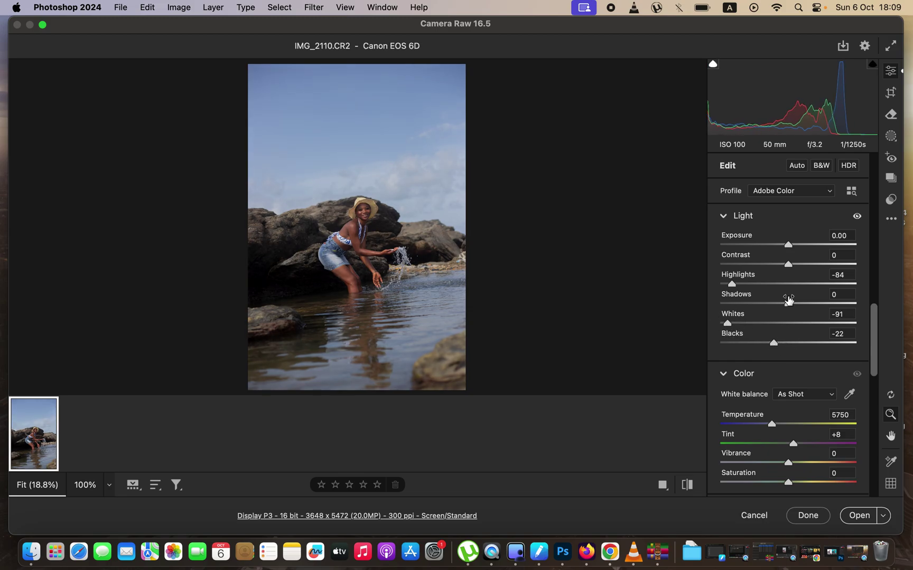
drag(789, 304, 799, 306)
drag(793, 268, 798, 269)
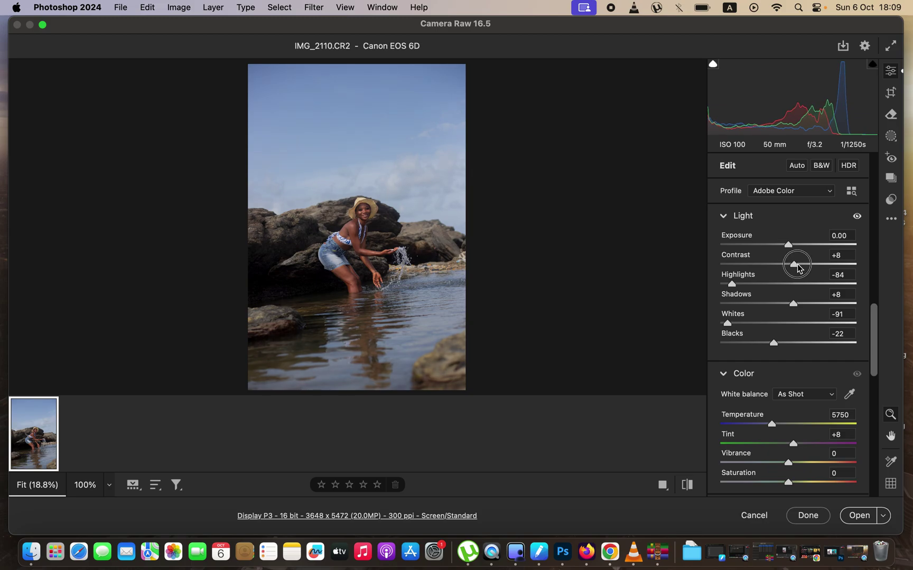
click(688, 487)
click(689, 486)
click(689, 485)
click(690, 485)
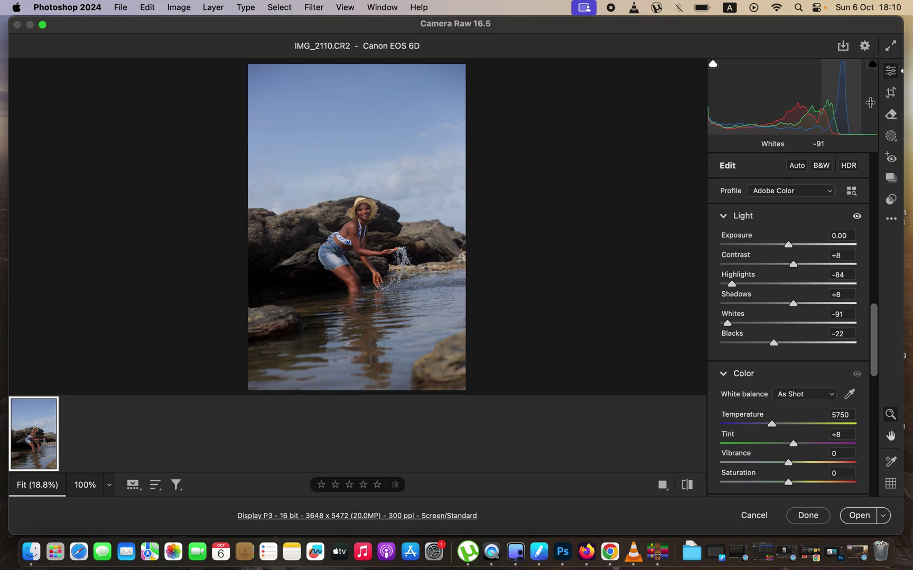
Create a Background mask on the photo and turn off its overlay
click(891, 139)
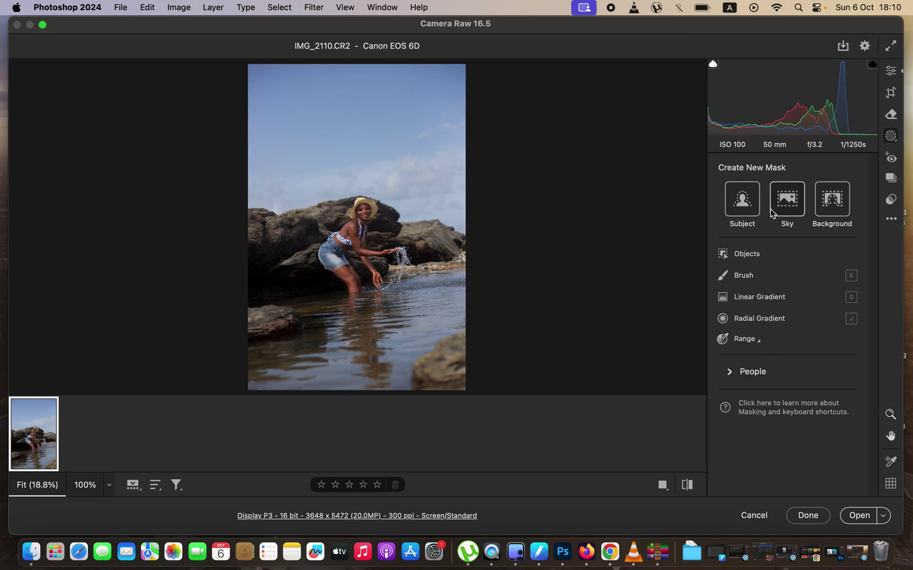
click(829, 208)
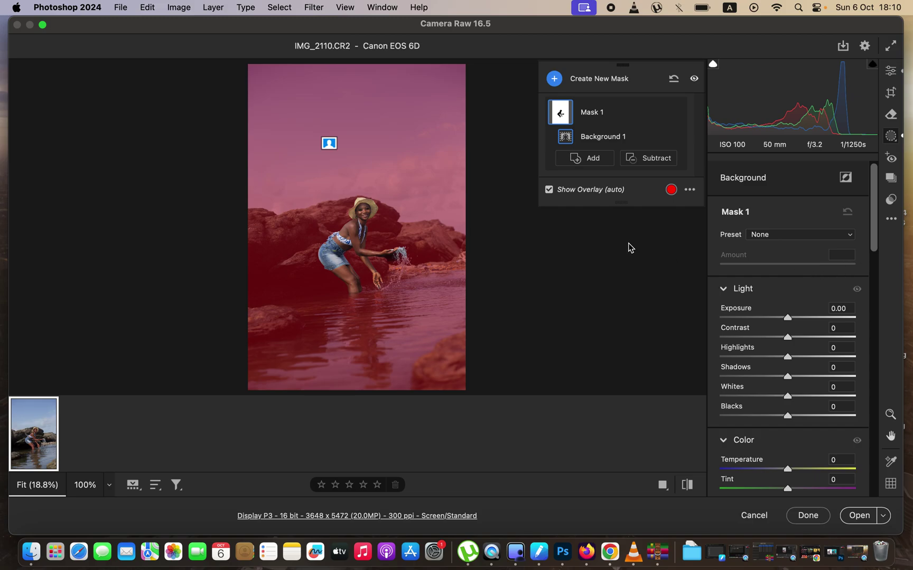
click(549, 190)
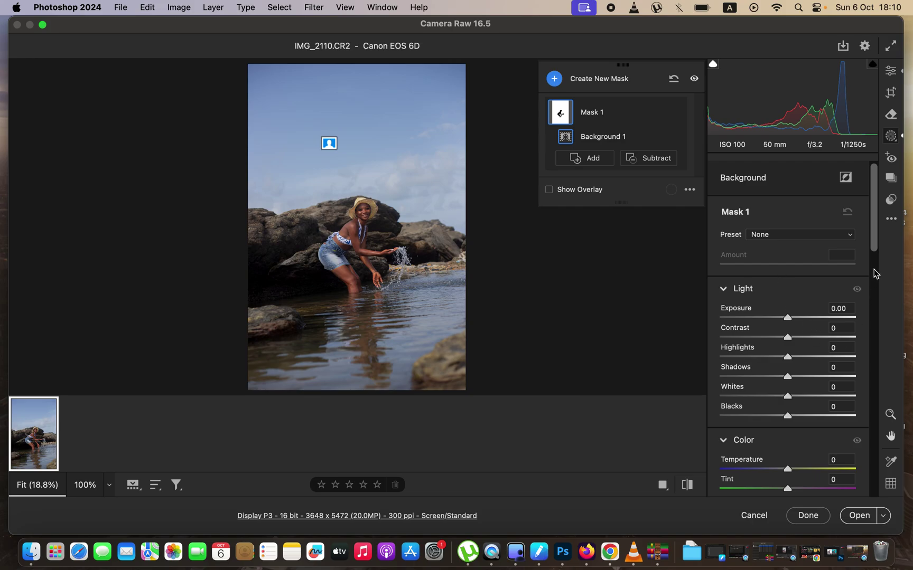
Set the background mask's Temperature to -42, Highlights to -14 and Whites to -16
drag(874, 249, 875, 290)
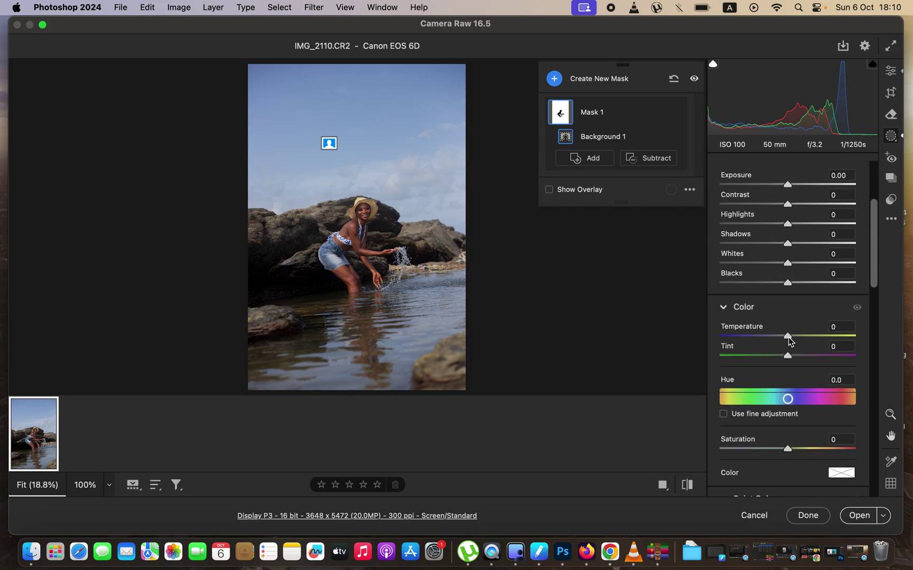
drag(788, 339, 761, 343)
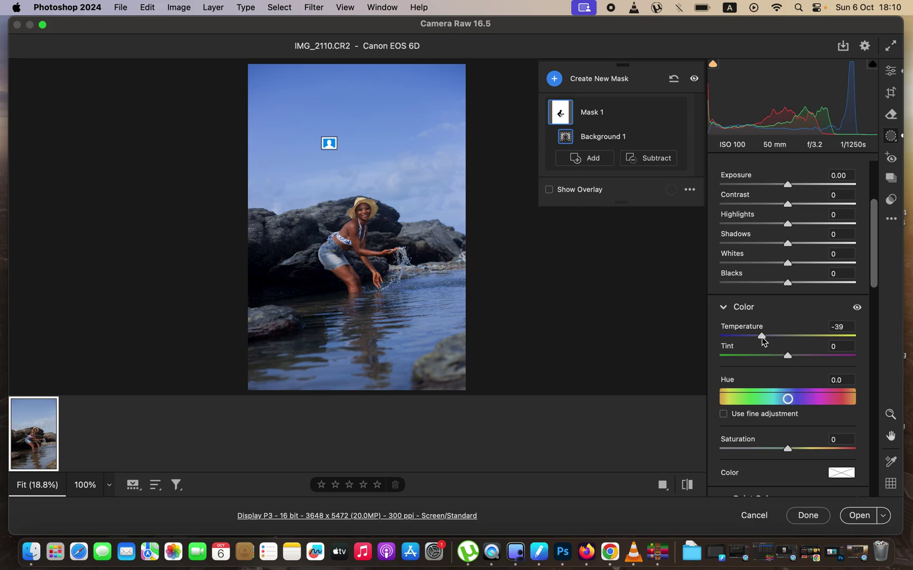
mouse_move(761, 341)
mouse_down()
mouse_move(744, 336)
mouse_move(780, 337)
mouse_move(761, 340)
mouse_up()
drag(787, 224, 778, 224)
drag(786, 266, 775, 264)
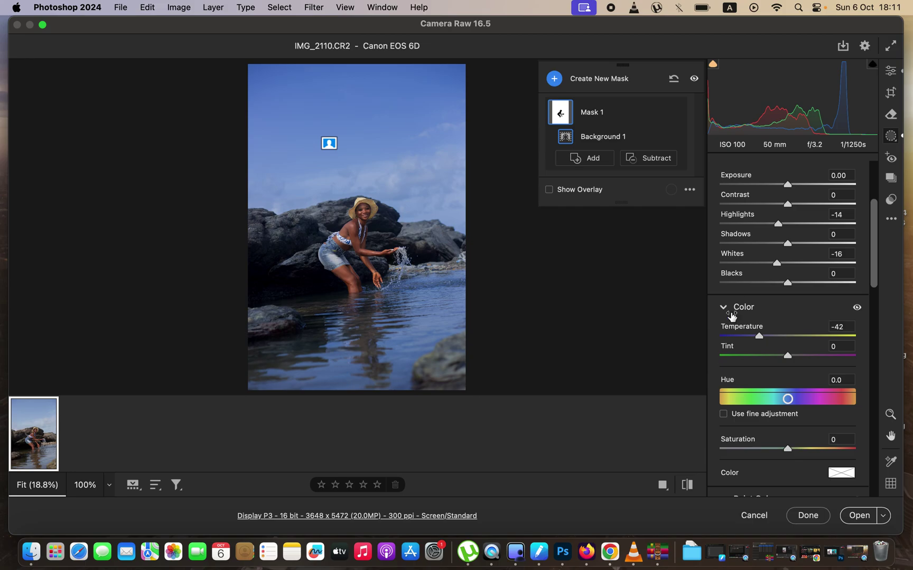
Return to the global edit settings and set the Blues hue to +7 in the Color Mixer
click(892, 79)
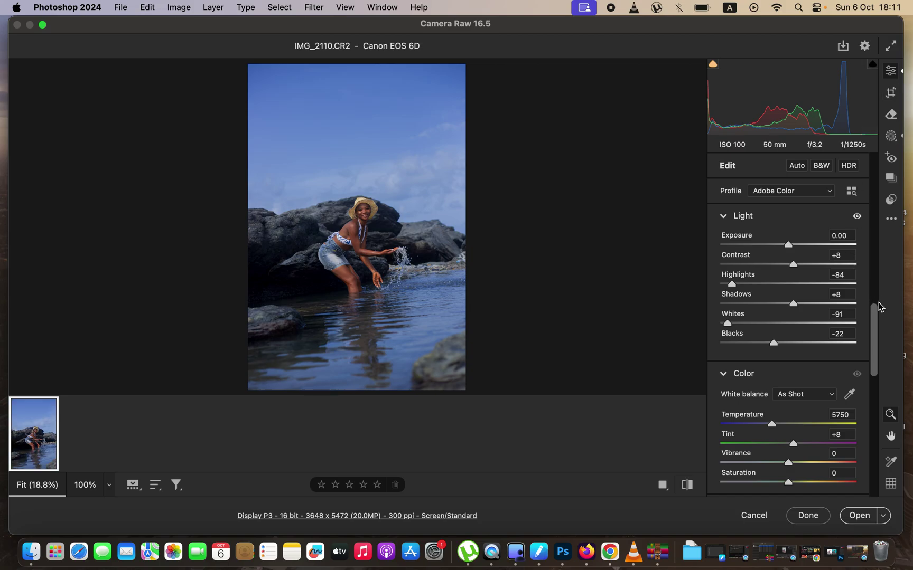
drag(874, 346, 876, 311)
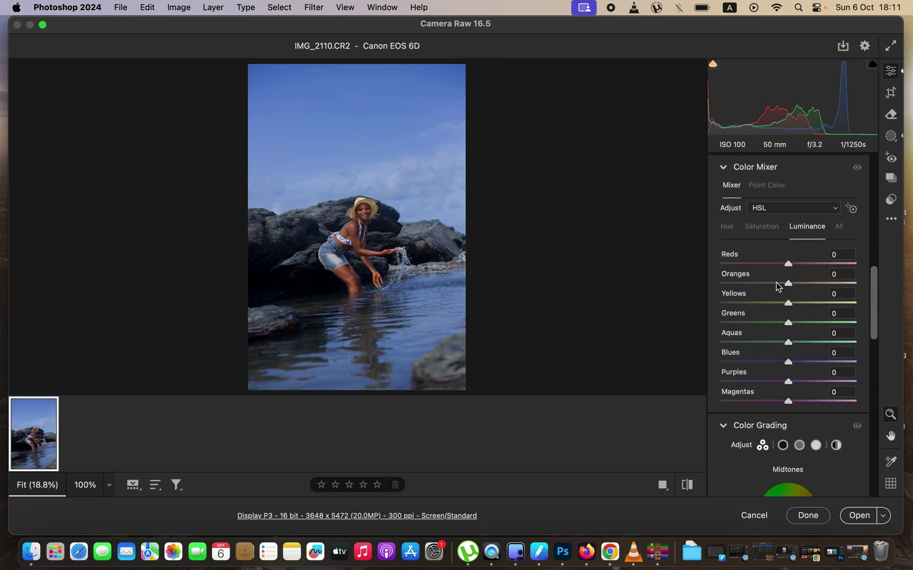
click(728, 227)
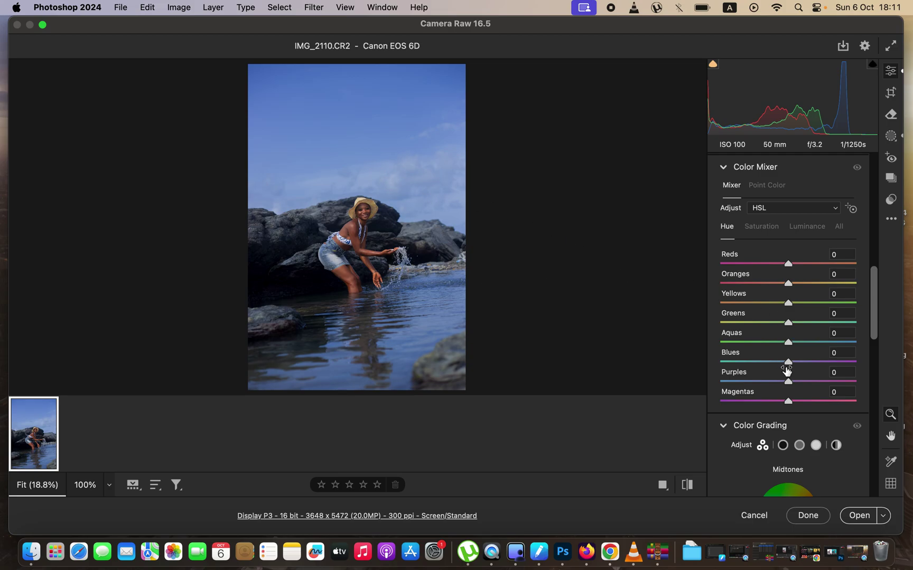
mouse_move(787, 361)
mouse_down()
mouse_move(750, 367)
mouse_move(823, 360)
mouse_move(793, 362)
mouse_up()
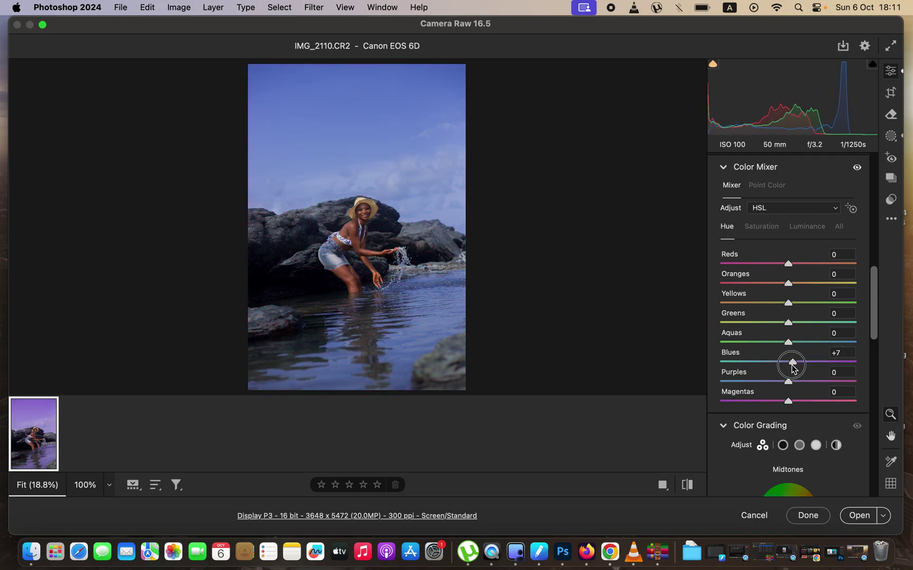
click(729, 357)
click(765, 236)
drag(792, 363, 751, 363)
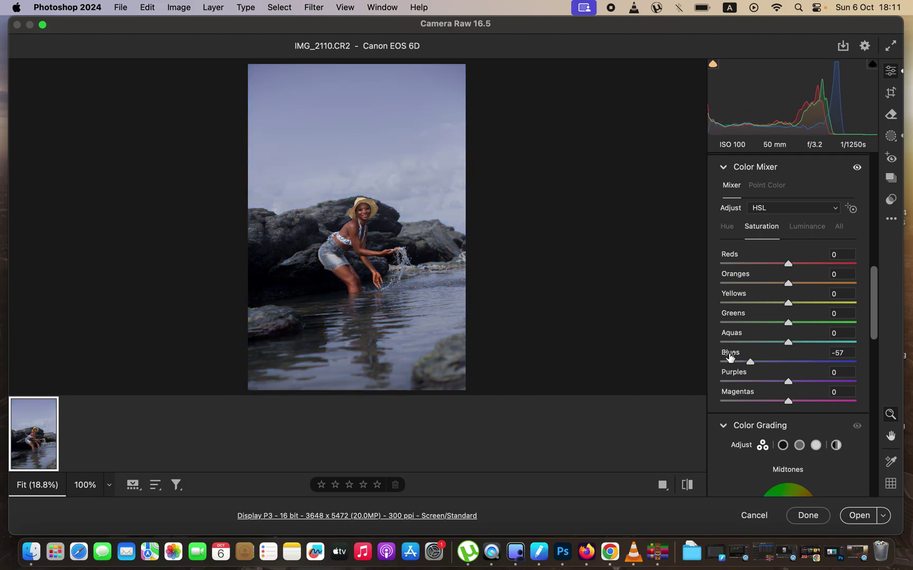
double_click(752, 362)
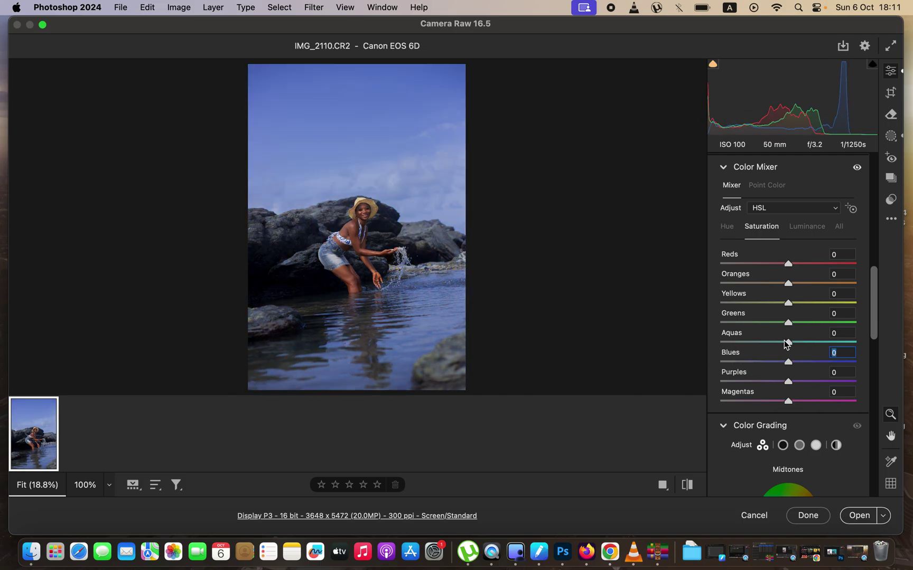
click(809, 227)
mouse_move(791, 365)
mouse_down()
mouse_move(756, 361)
mouse_move(813, 362)
mouse_move(776, 360)
mouse_move(790, 366)
mouse_up()
double_click(788, 361)
Set the Blues saturation to +2 and the Blues hue to -37 in the Color Mixer
click(767, 226)
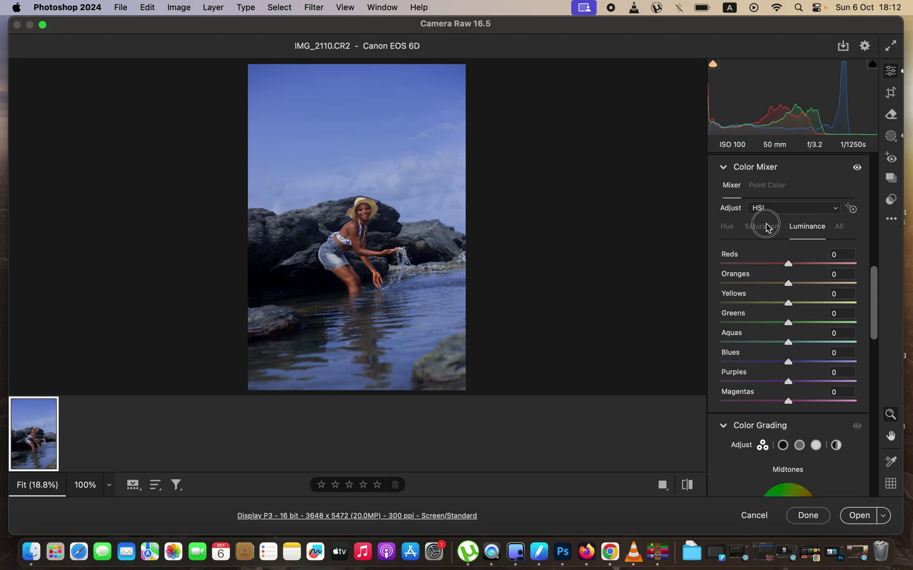
drag(788, 363, 790, 362)
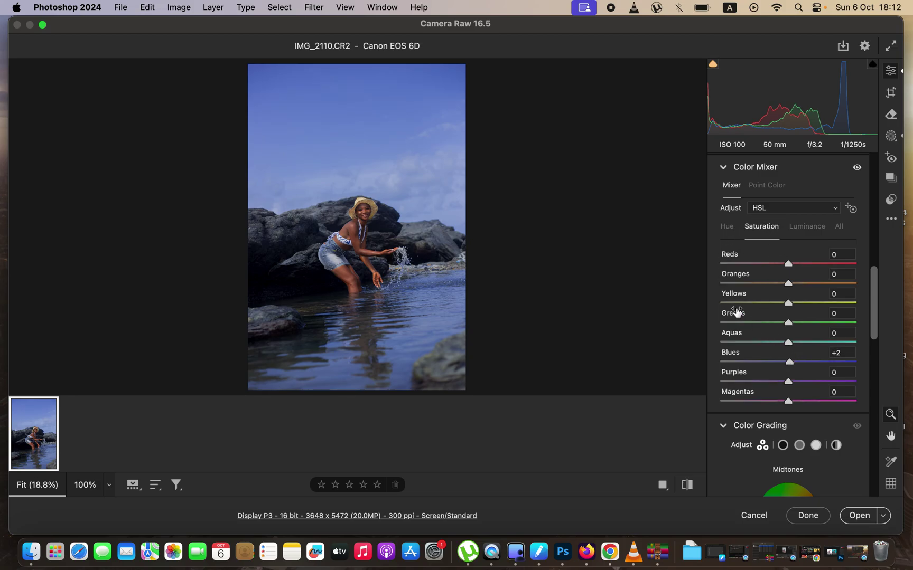
click(731, 231)
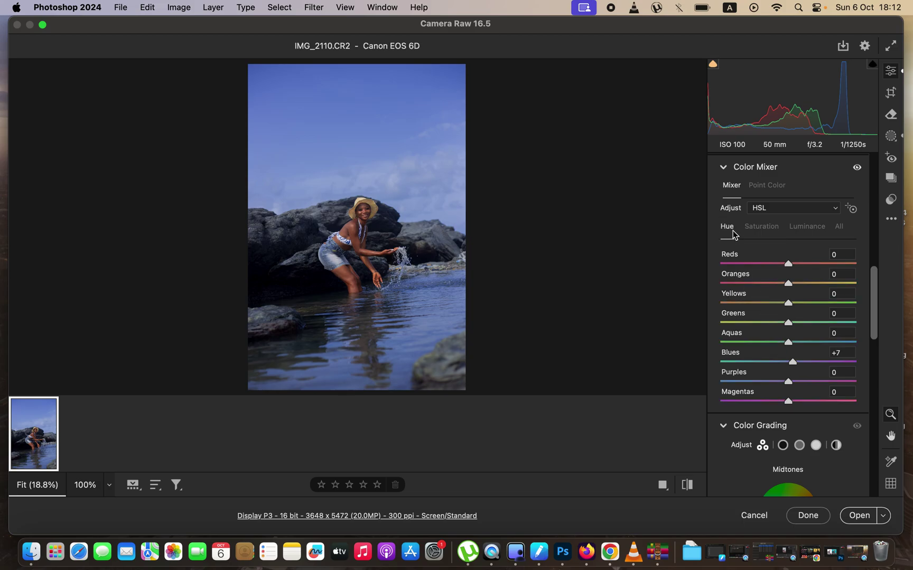
drag(793, 366, 766, 369)
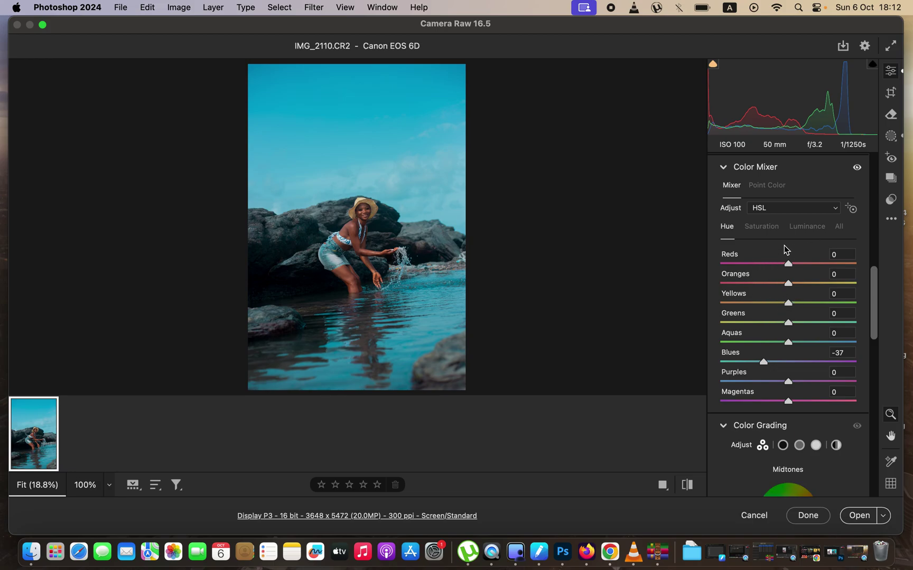
Set the luminance of Oranges to -3 and Blues to -7, and compare the photo before and after
click(806, 226)
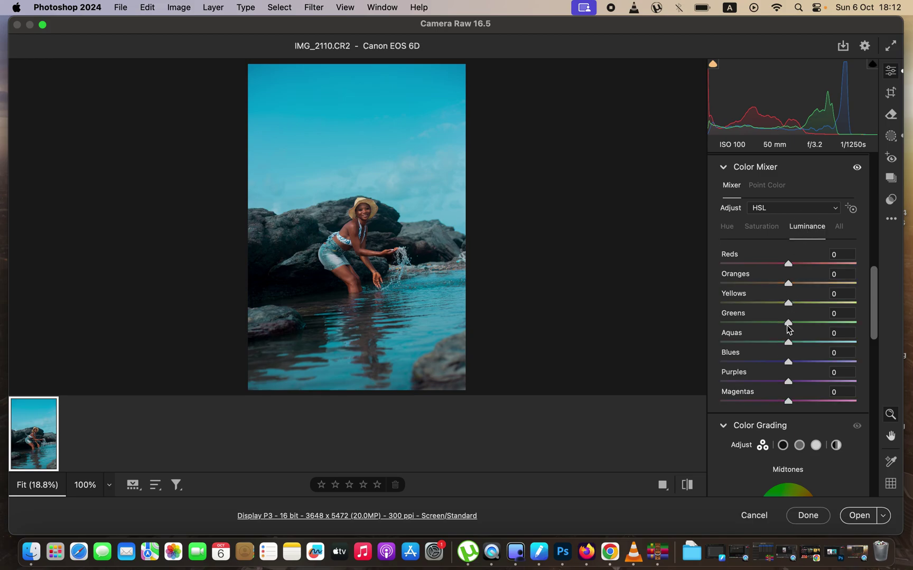
click(789, 284)
drag(788, 284, 786, 286)
drag(789, 364, 784, 365)
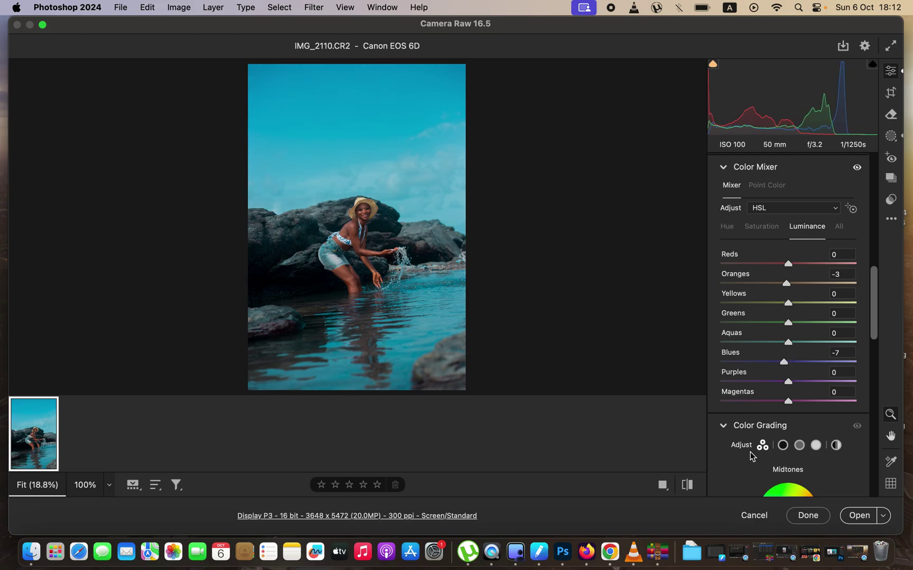
click(692, 488)
click(692, 488)
click(692, 488)
click(692, 489)
Confirm 16 Bits/Channel depth in the Camera Raw workflow preferences and open the photo in the main Photoshop editor
click(415, 518)
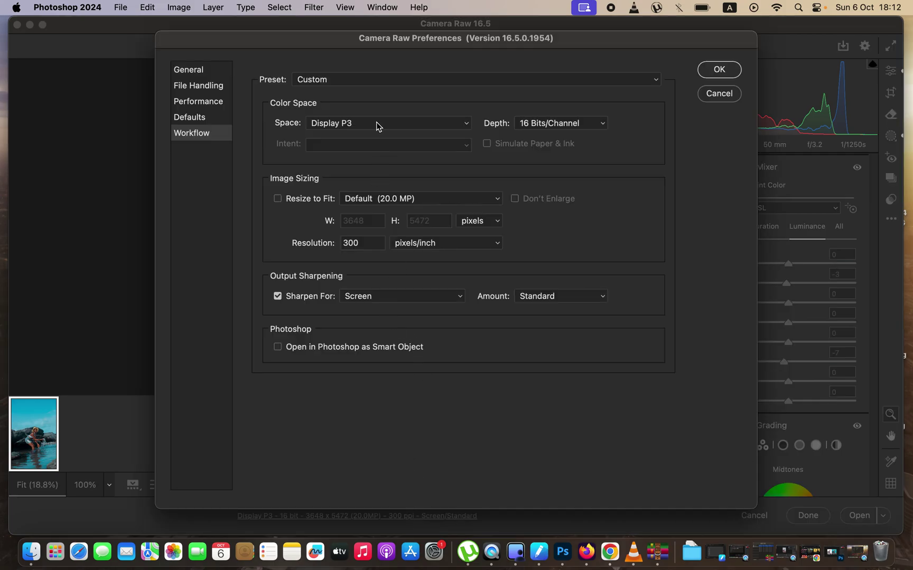
click(549, 125)
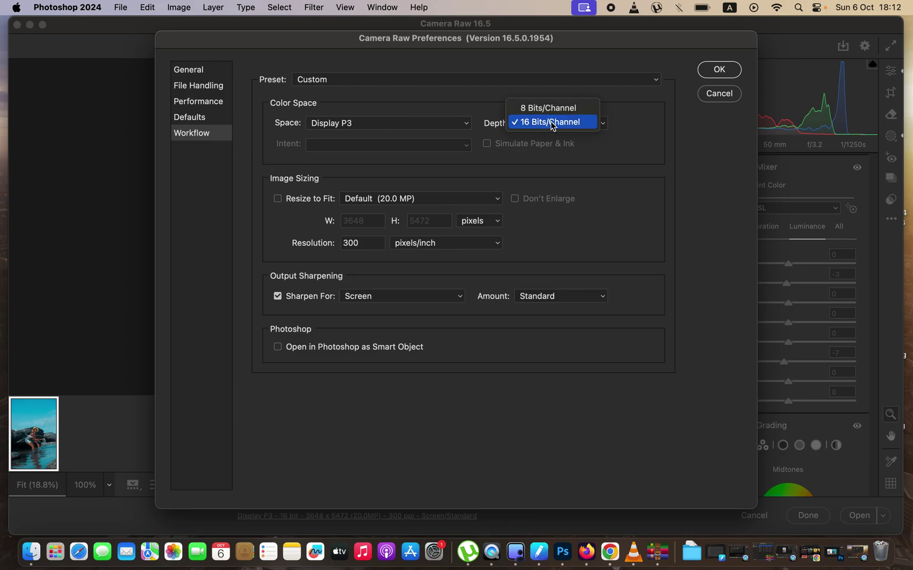
click(551, 124)
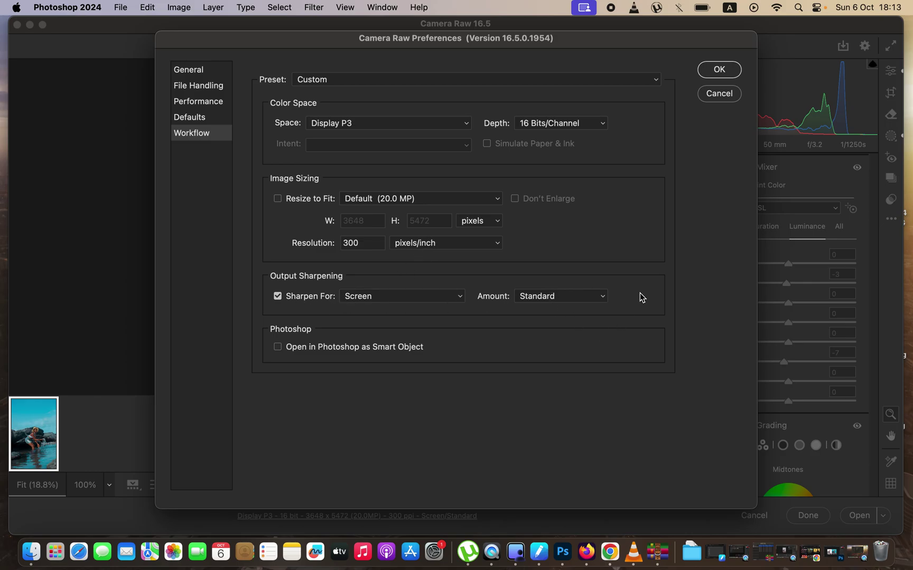
click(718, 70)
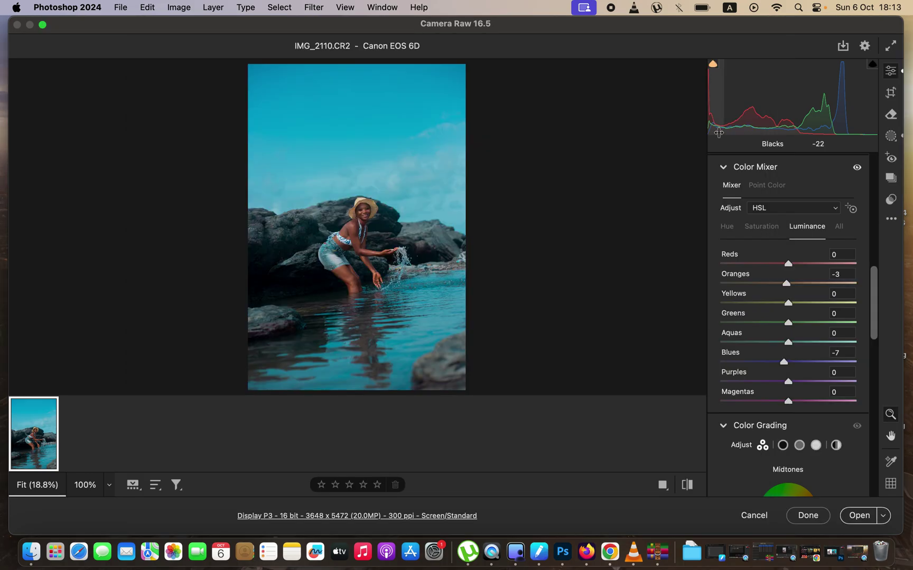
click(858, 516)
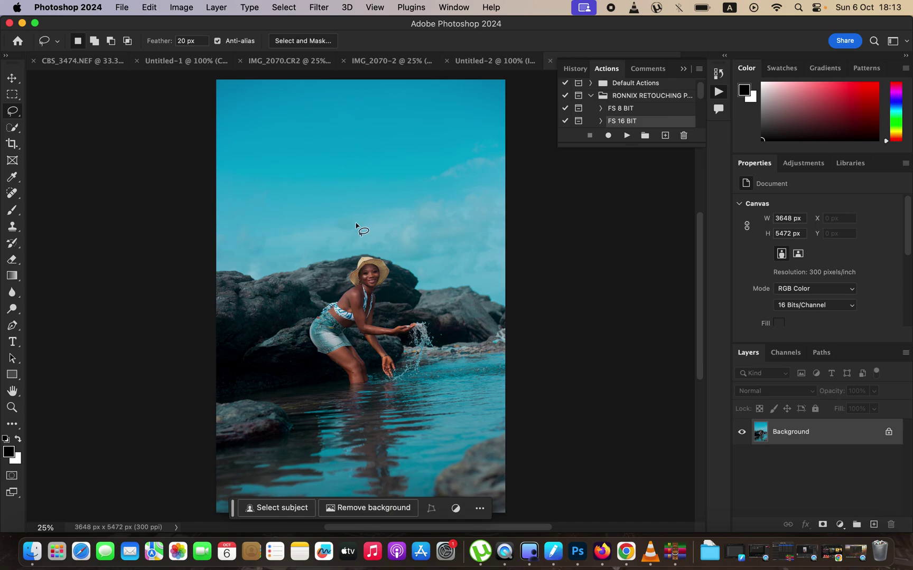
Crop the photo to the 4 : 5 (8 : 10) ratio, rotating it slightly clockwise and tightening the frame around the woman to about 3035 × 3794 px
click(11, 145)
right_click(12, 146)
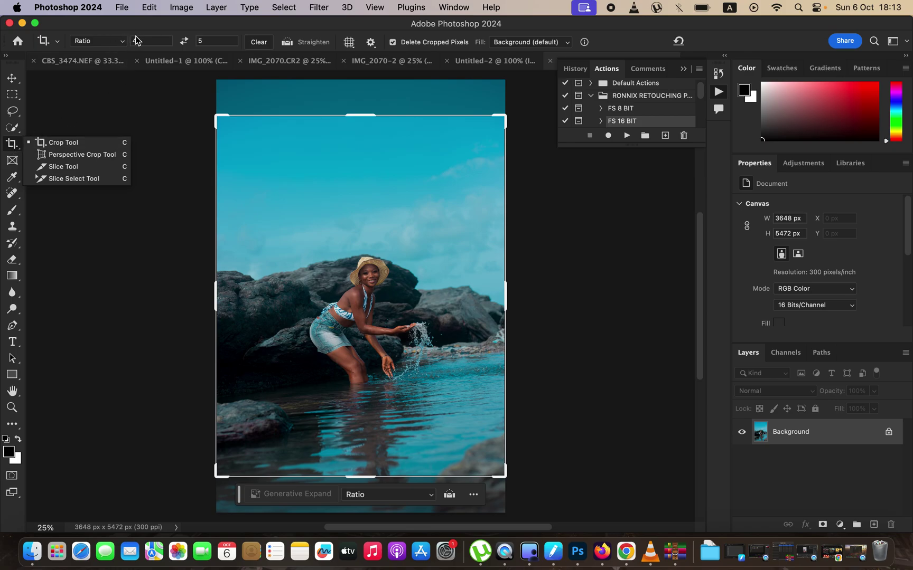
click(69, 147)
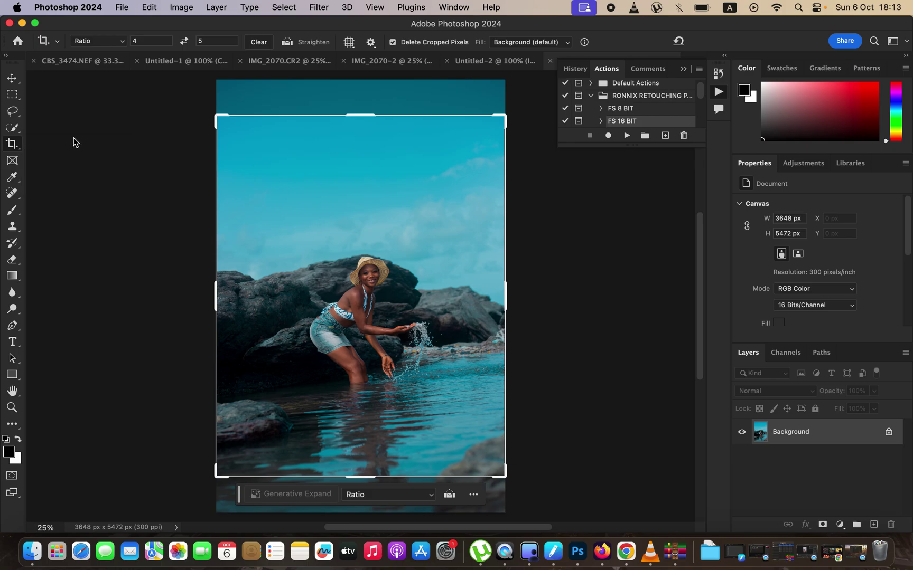
click(117, 42)
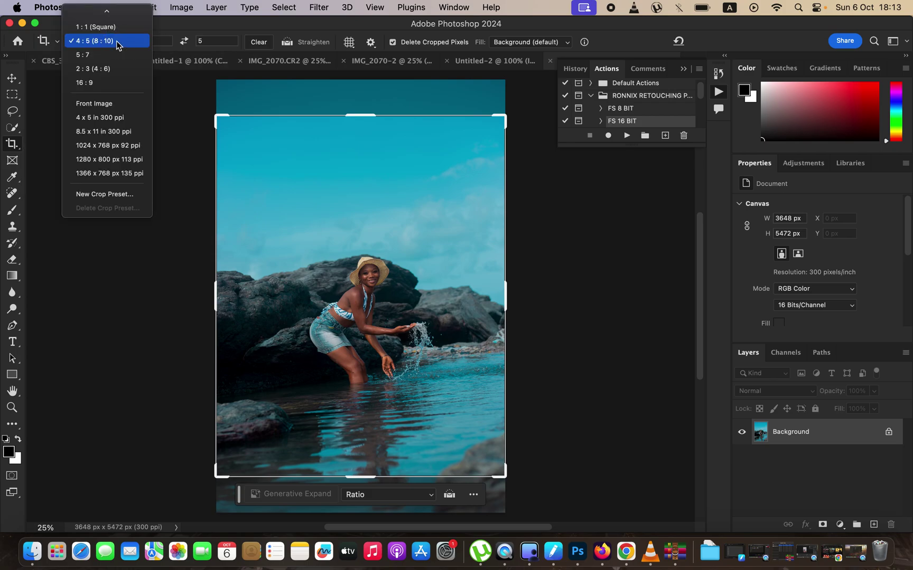
click(117, 44)
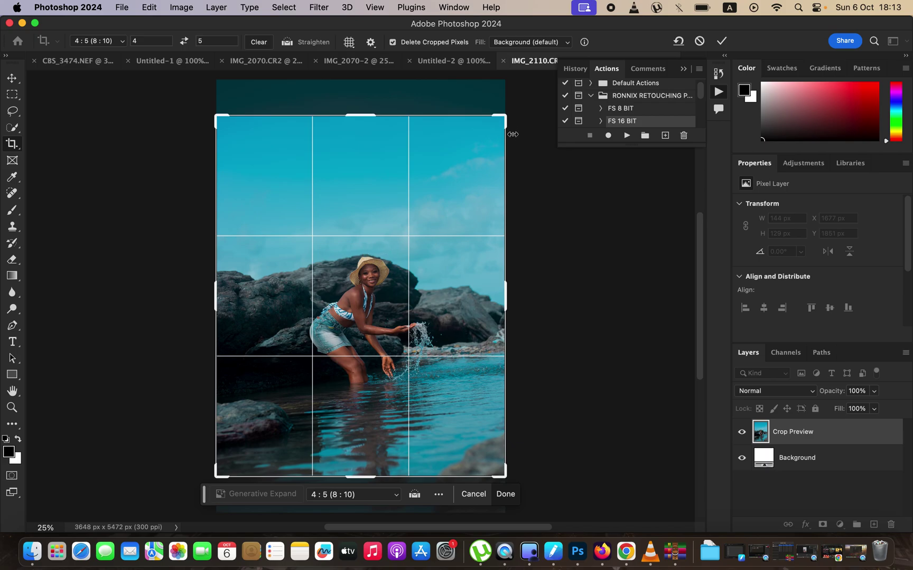
drag(520, 105, 528, 119)
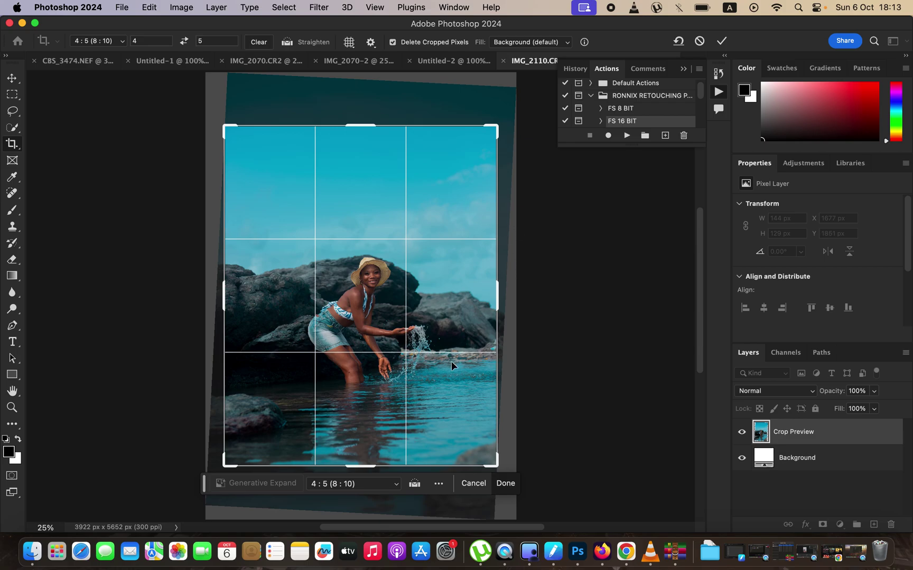
drag(493, 127, 478, 157)
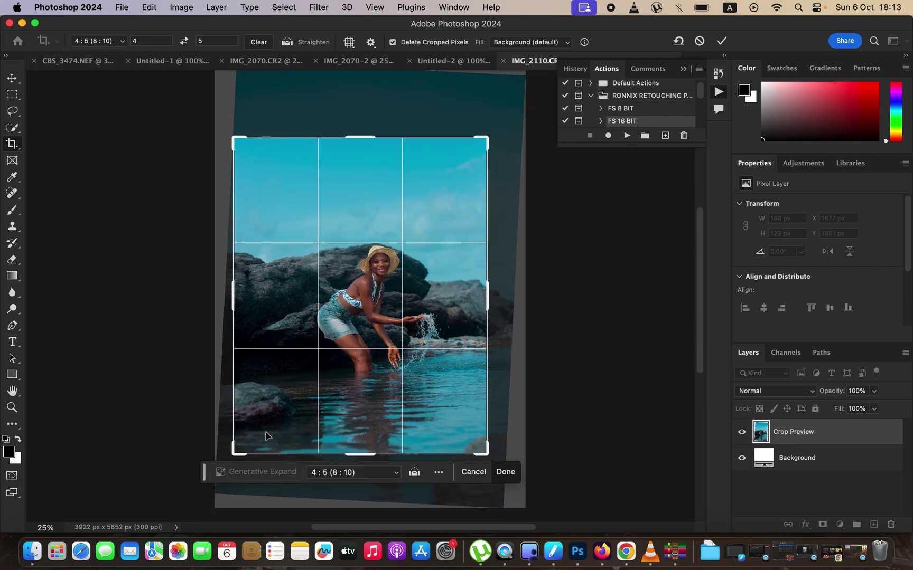
drag(235, 452, 241, 438)
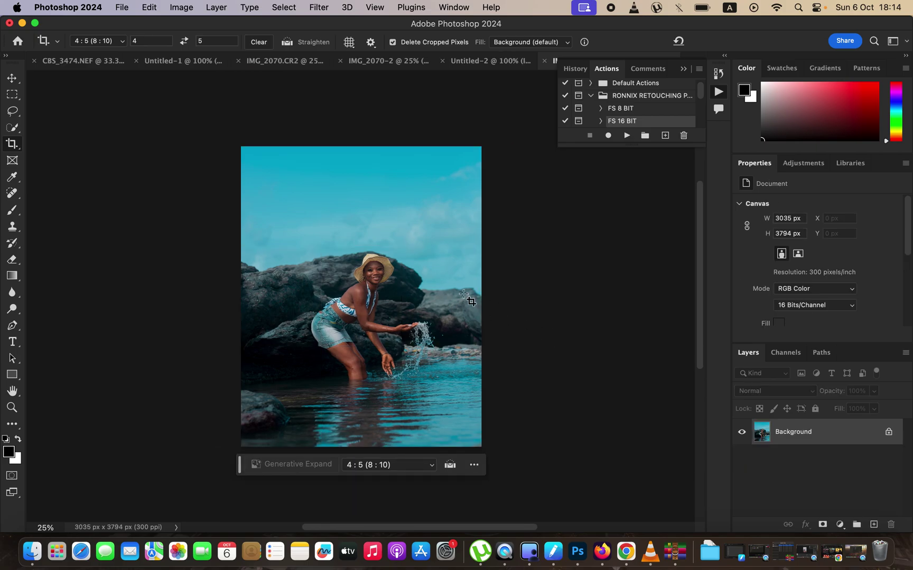
Examine the woman's face and skin up close in the cropped photo, and return to a view of the whole picture
key(super+equal)
key(super+equal)
key(super+equal)
key(super+equal)
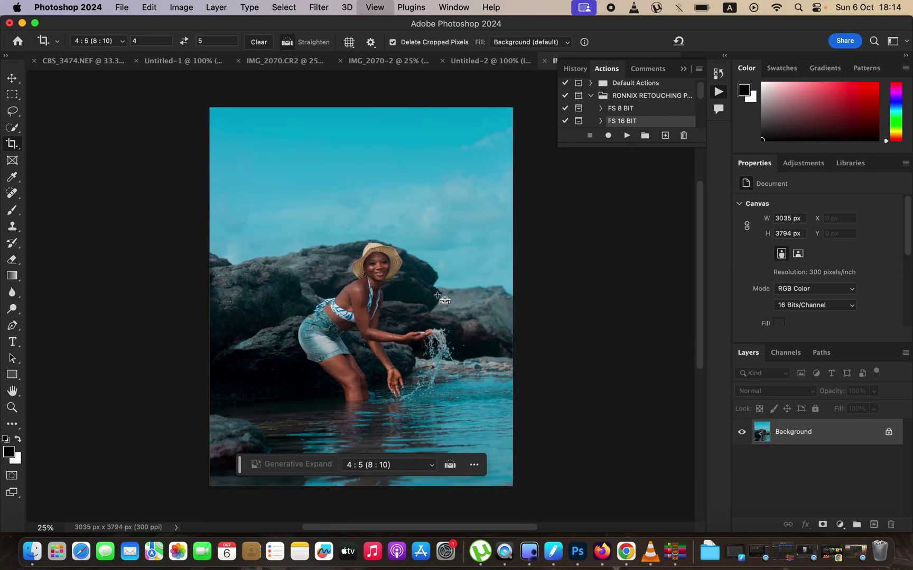
key(super+minus)
key(super+equal)
key(super+equal)
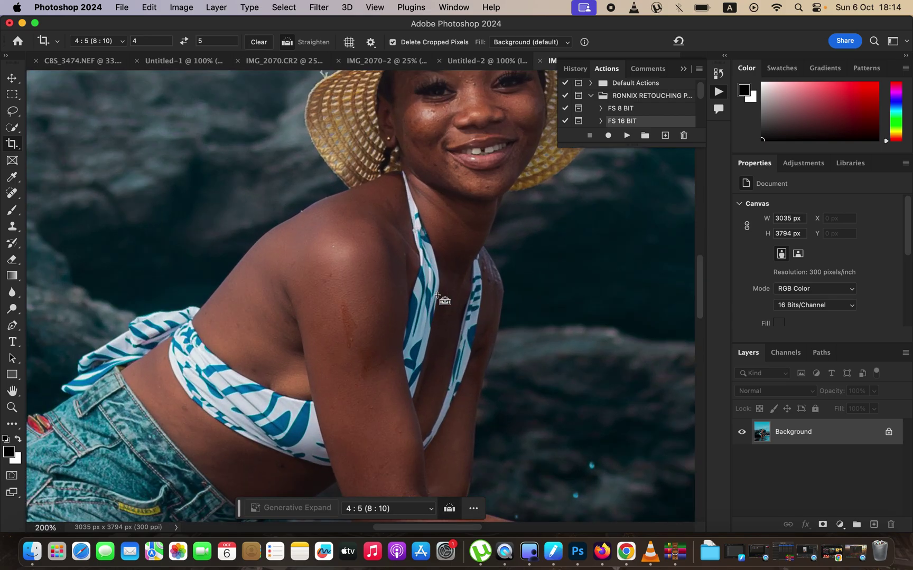
key(super+minus)
key(super+minus)
key(super+minus)
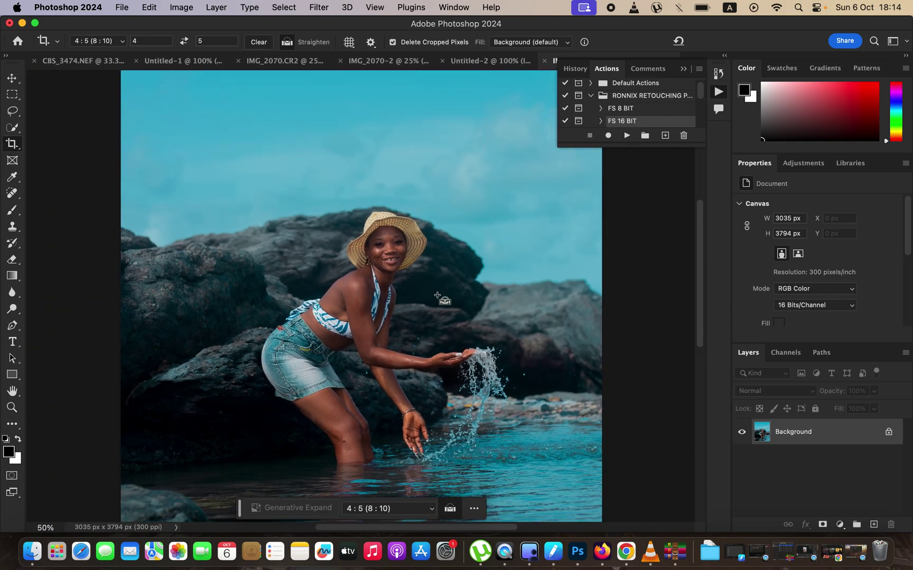
key(super+minus)
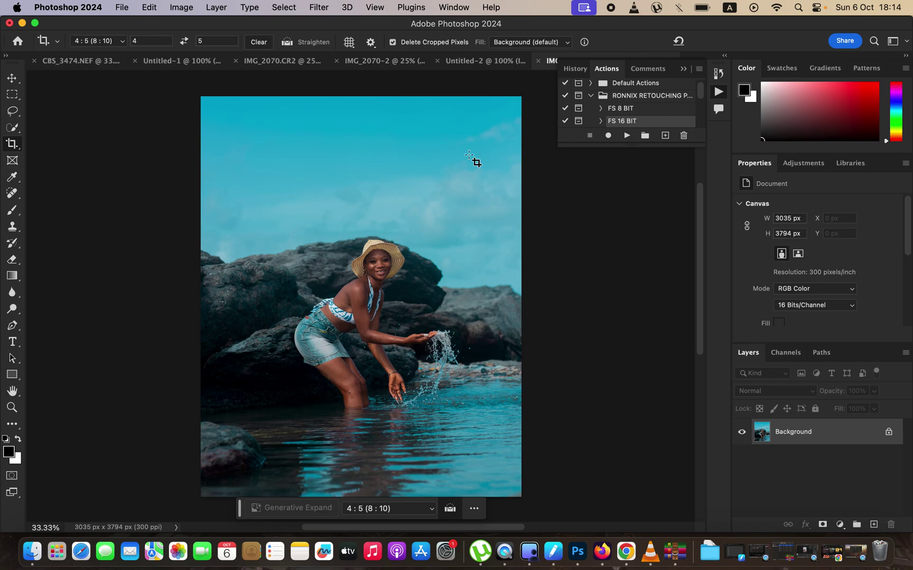
Switch to the Lasso tool and duplicate the Background layer twice
click(12, 111)
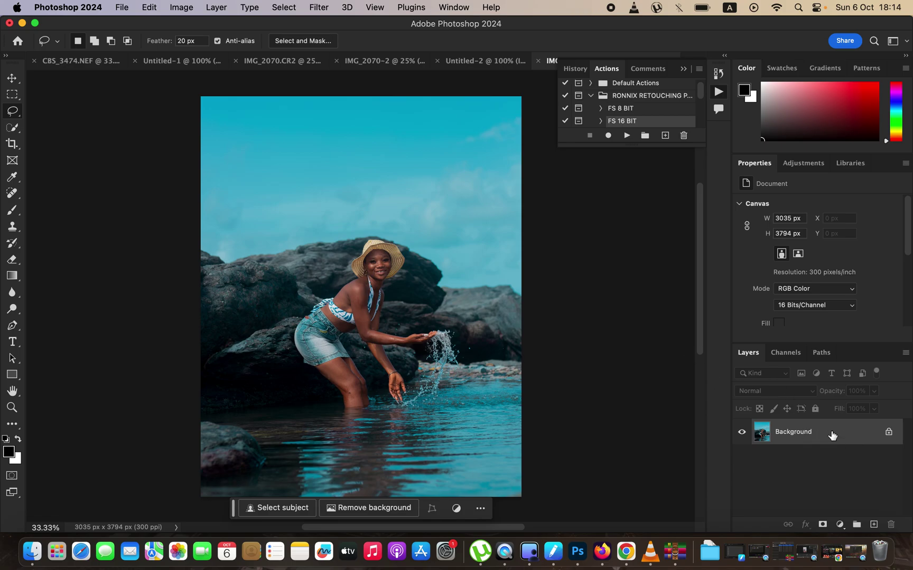
key(super+j)
key(super+j)
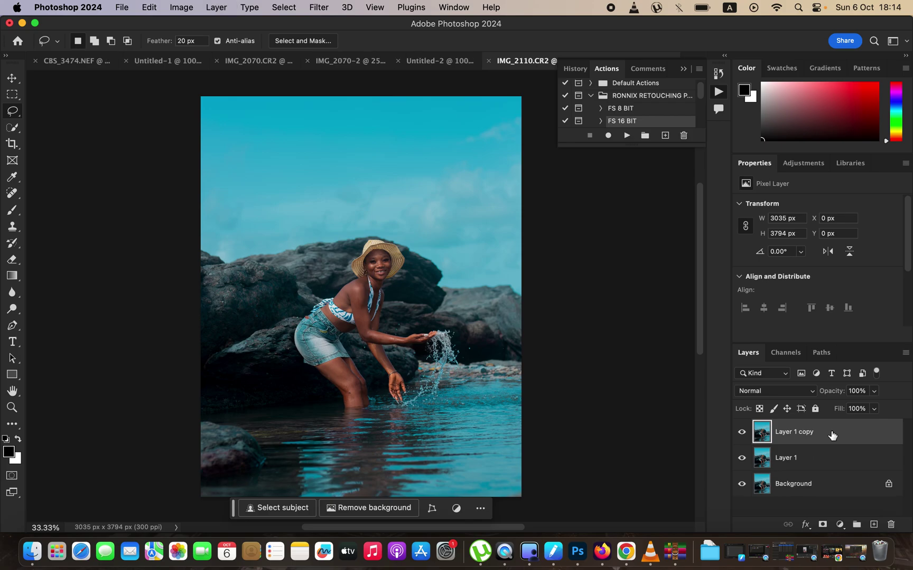
Rename the lower duplicate layer "low freq" and the upper duplicate layer "high freq"
double_click(789, 459)
key(BackSpace)
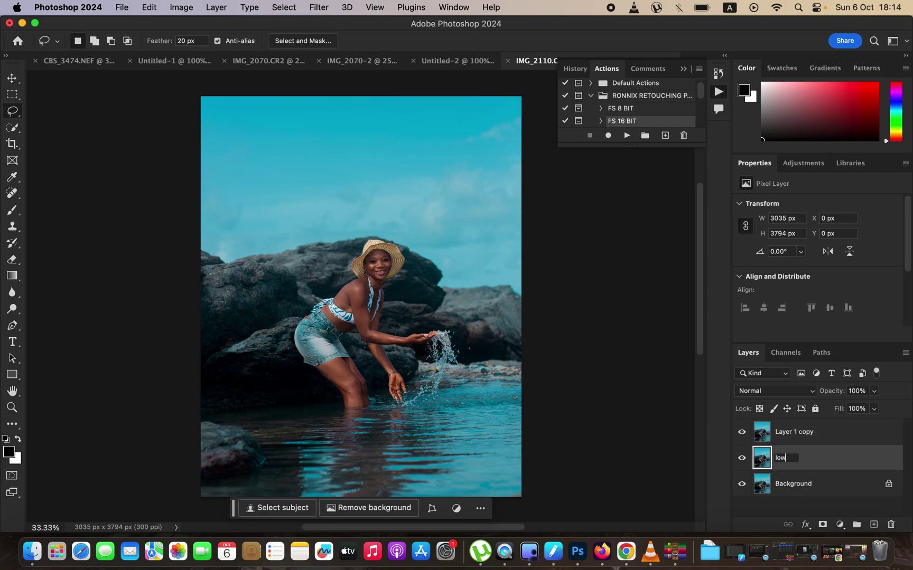
text(low freq)
key(Return)
double_click(794, 433)
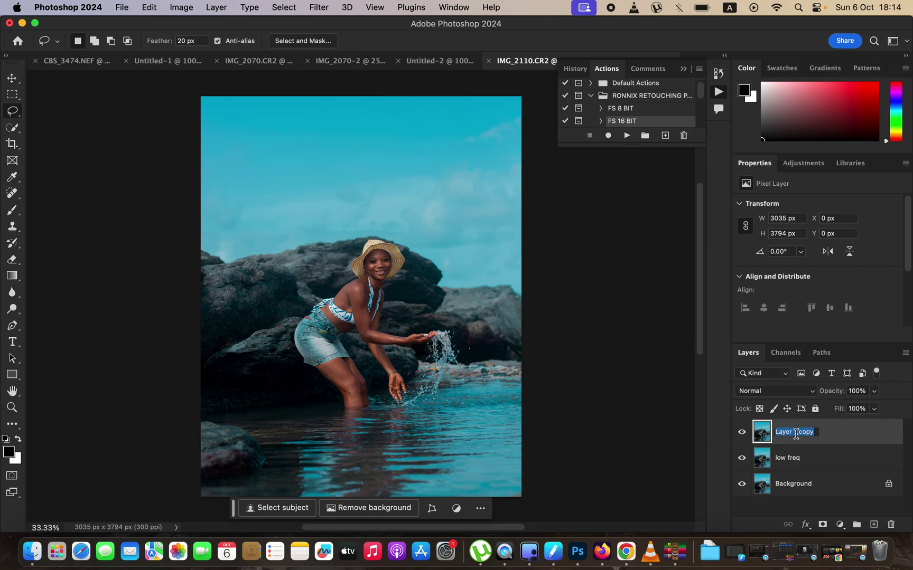
text(high freq)
key(Return)
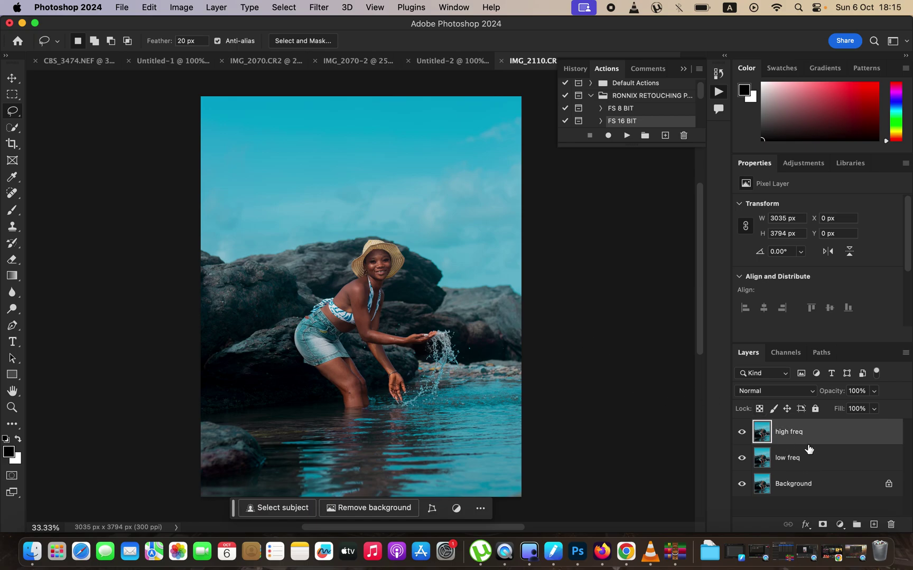
Hide the high freq layer and apply a Gaussian Blur with a 3.5 pixel radius to the low freq layer, checking the face in the preview
click(742, 432)
click(817, 460)
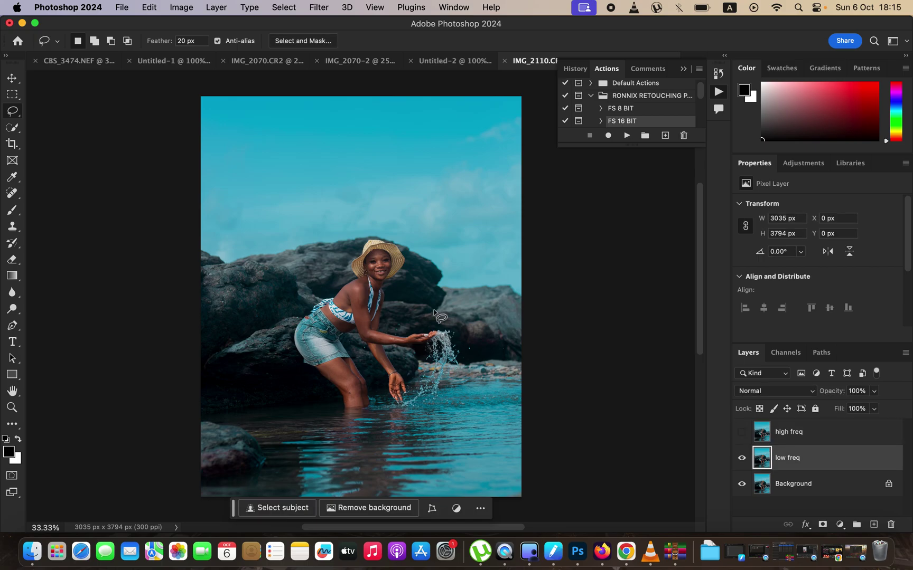
click(318, 7)
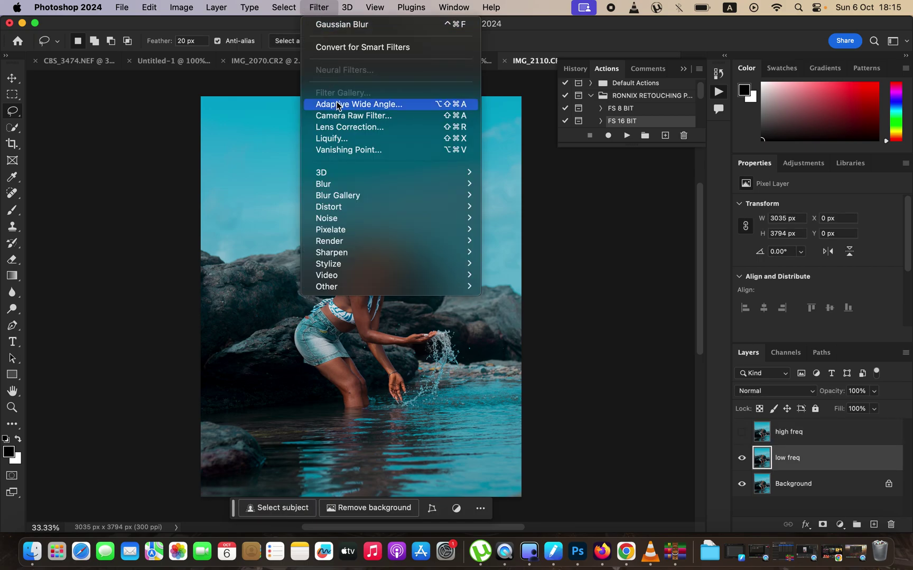
mouse_move(351, 183)
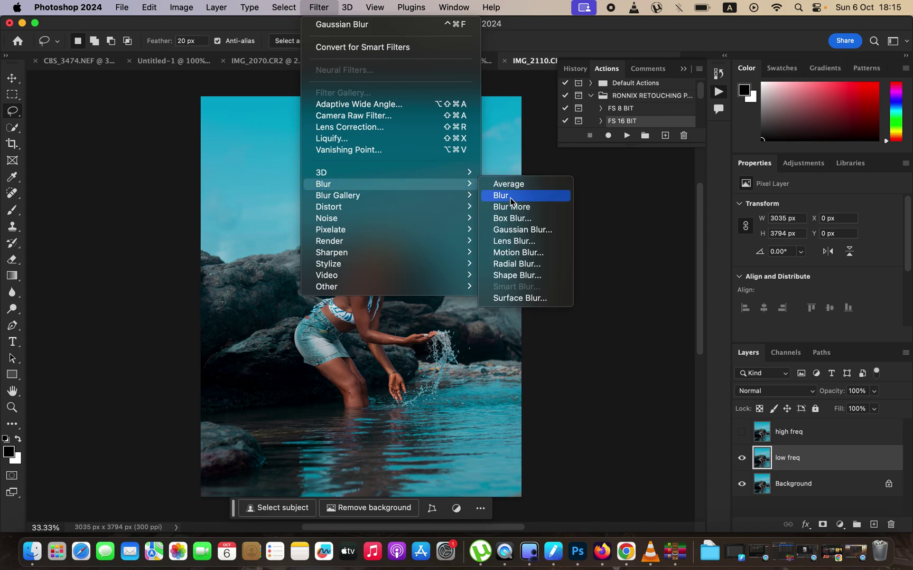
click(521, 230)
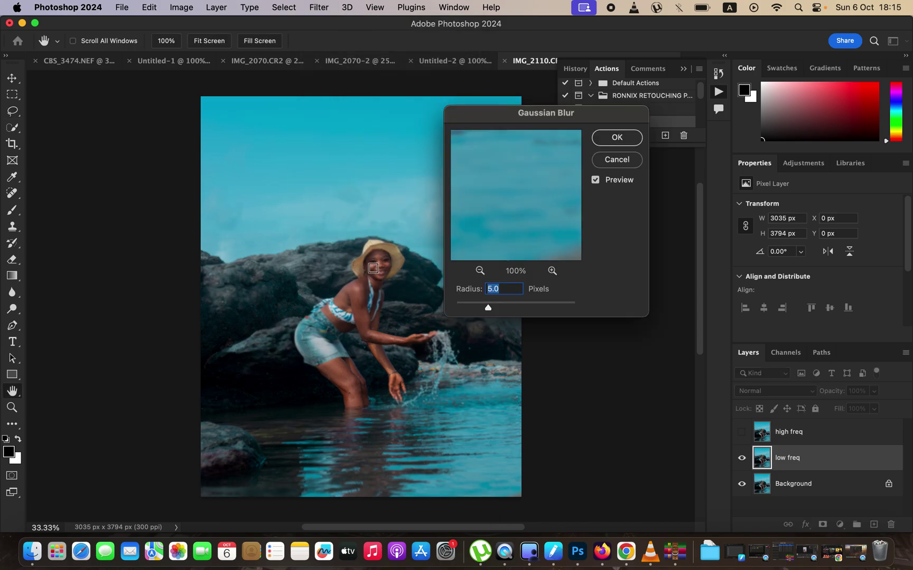
drag(485, 311, 454, 309)
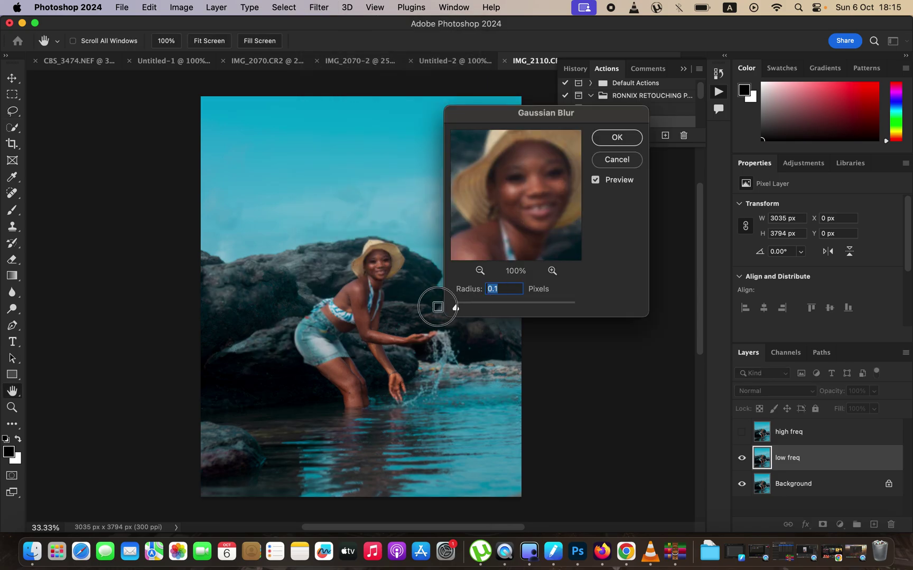
click(552, 271)
drag(536, 204, 520, 207)
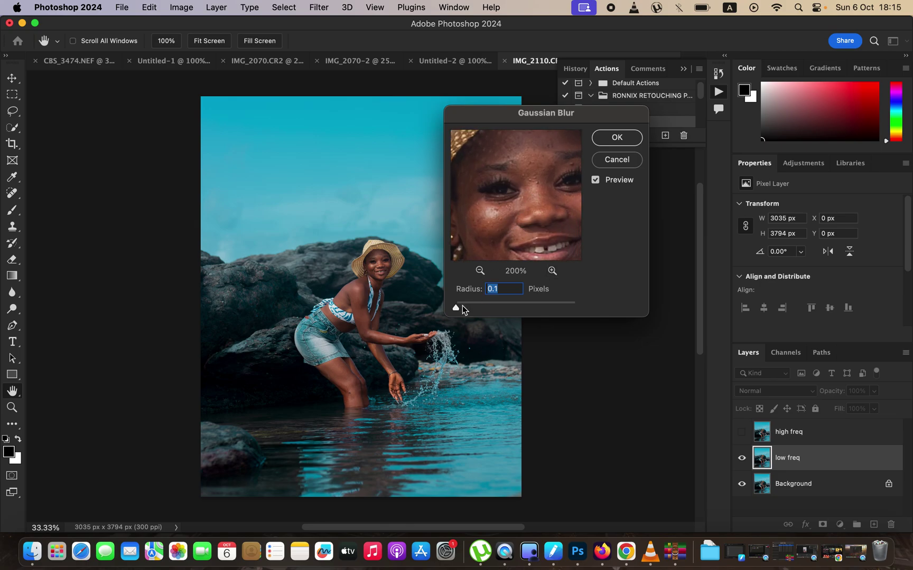
drag(455, 311, 480, 305)
mouse_move(519, 189)
mouse_down()
mouse_move(525, 171)
mouse_move(521, 204)
mouse_move(520, 192)
mouse_up()
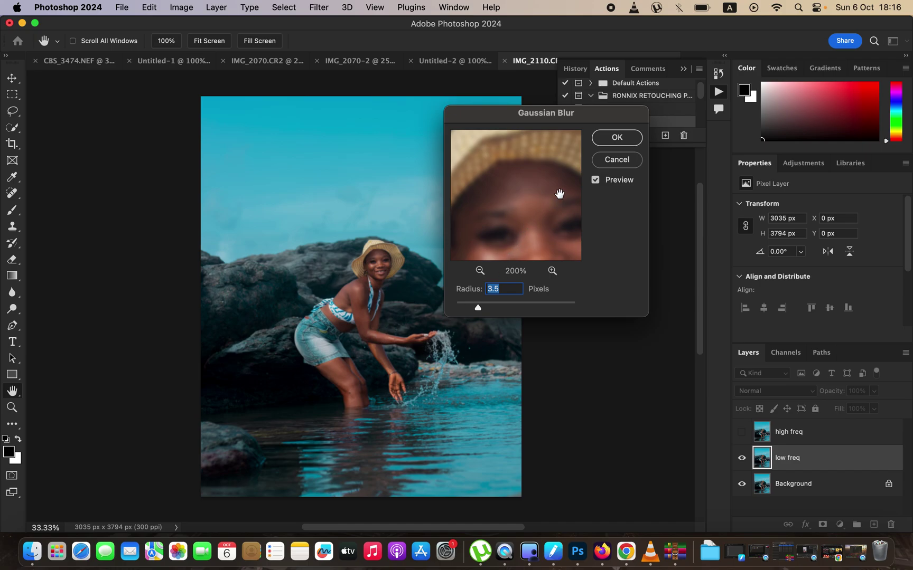
click(616, 138)
Show the high freq layer and run Apply Image on it with the inverted low freq layer, Add blending, scale 2 and offset 0
click(742, 433)
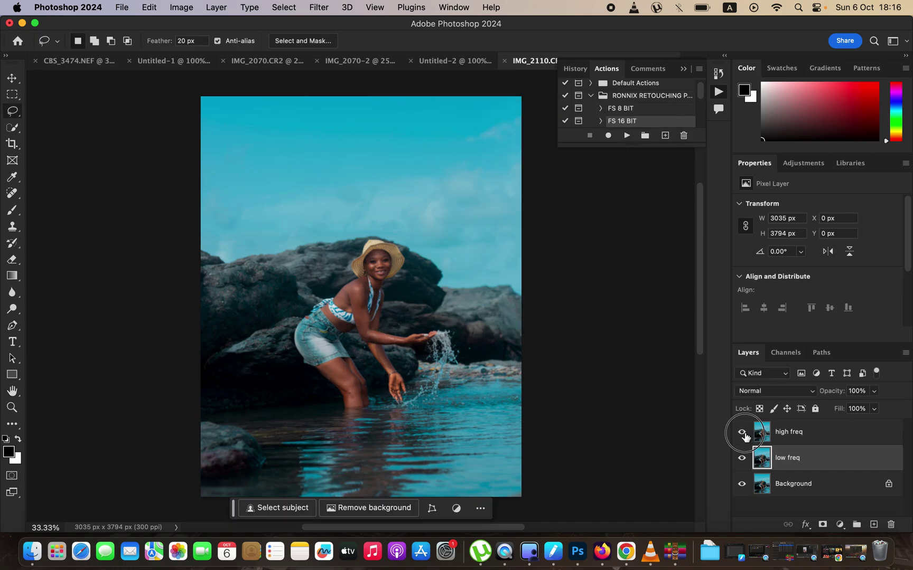
click(803, 433)
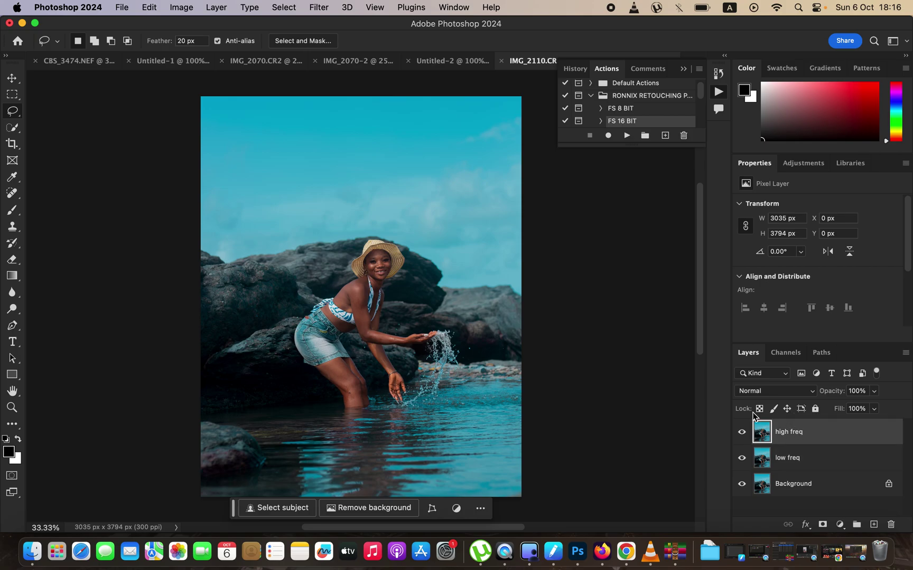
click(181, 7)
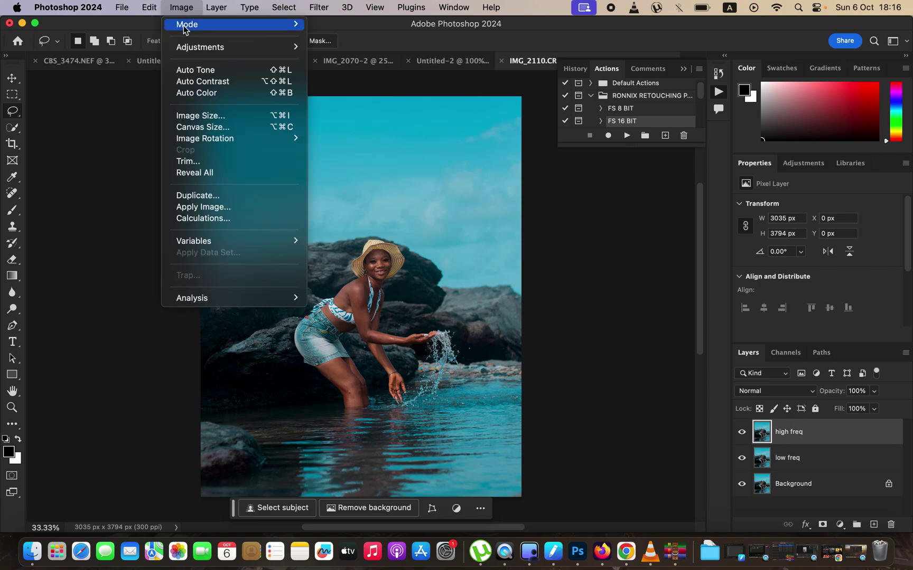
click(228, 208)
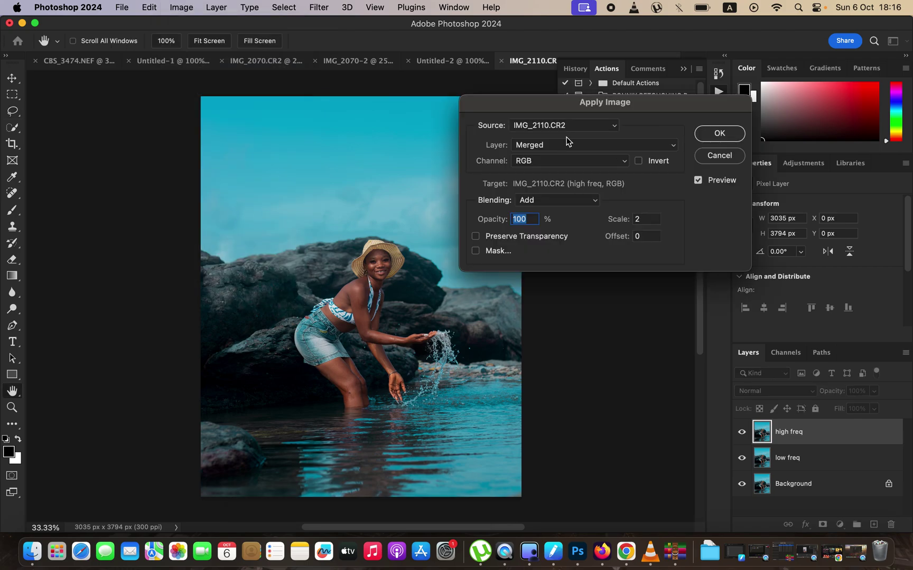
click(545, 146)
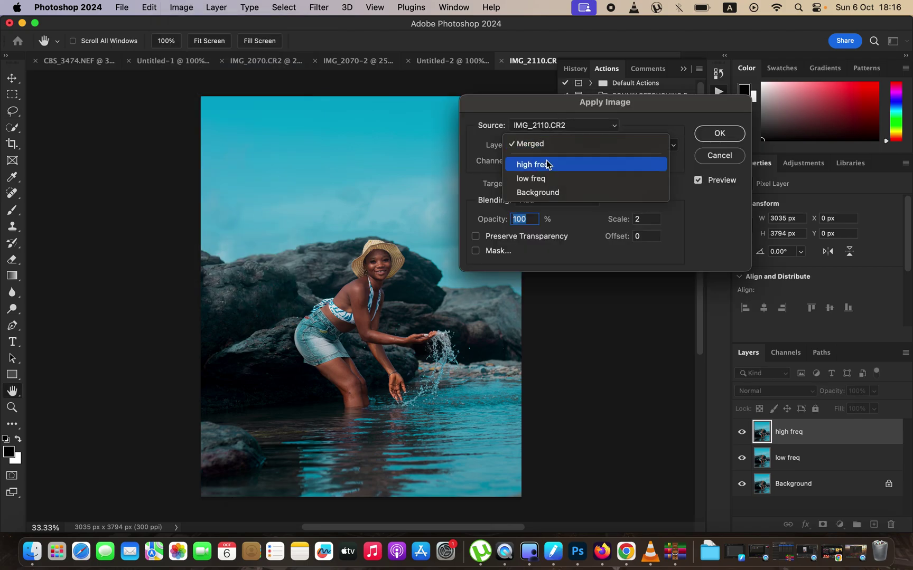
click(550, 179)
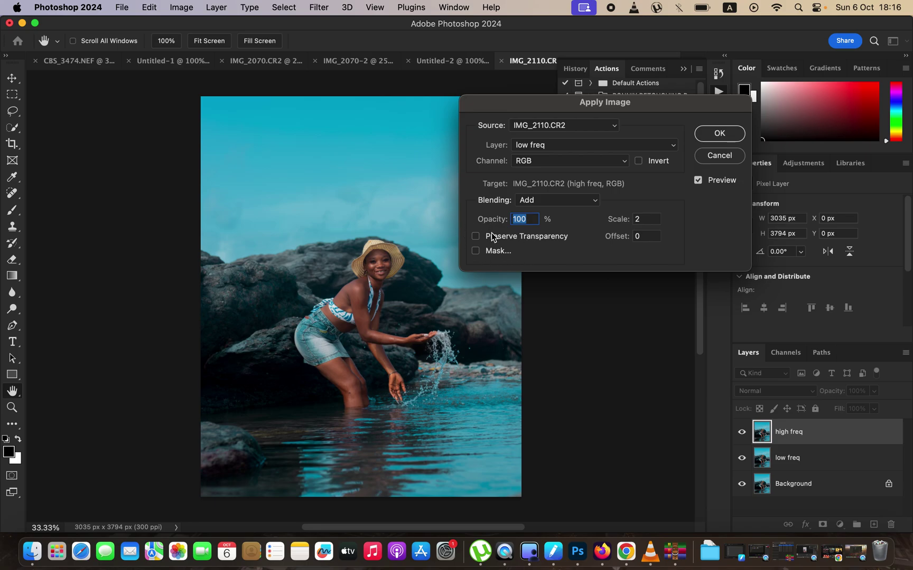
click(640, 162)
click(722, 134)
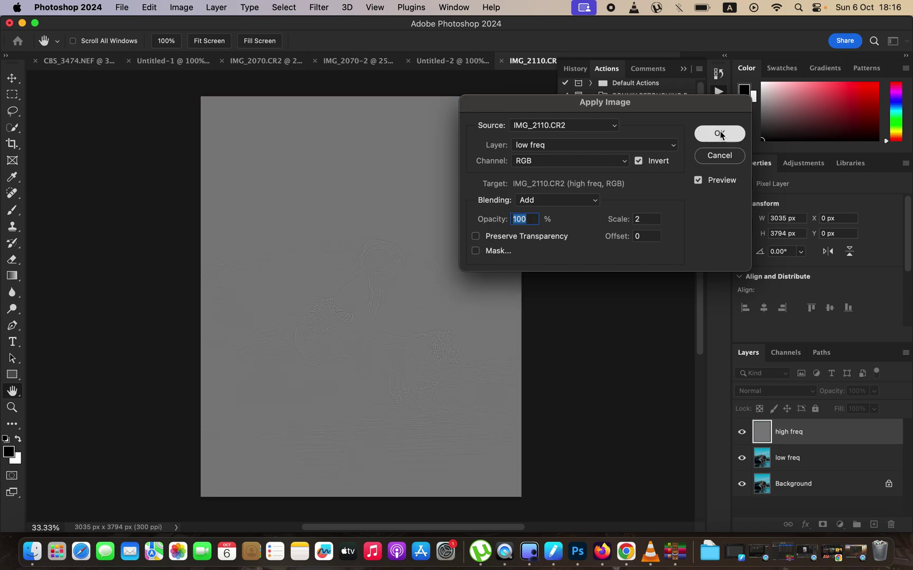
Set the high freq layer's blend mode to Linear Light, and put the high freq and low freq layers in an expanded group
click(776, 391)
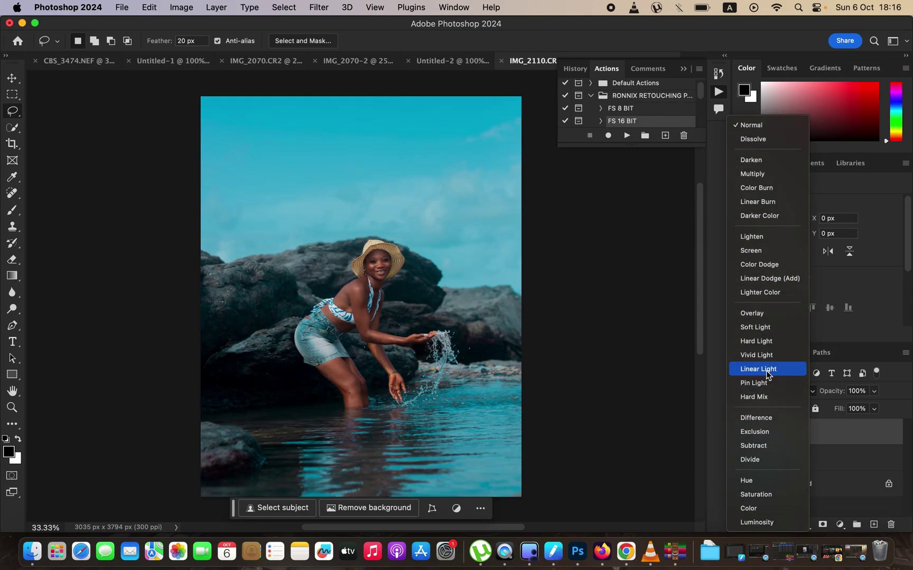
click(766, 369)
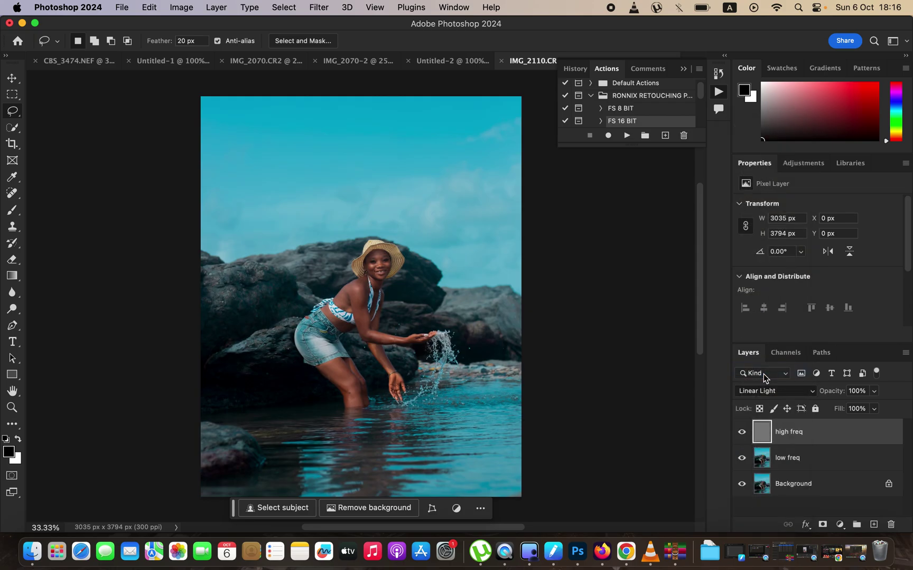
shift+click(832, 461)
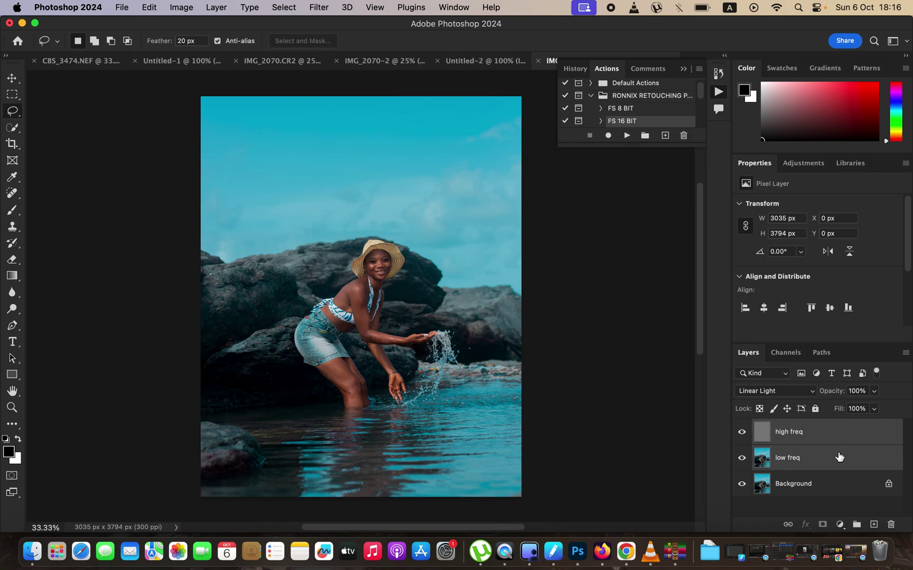
drag(846, 452, 856, 524)
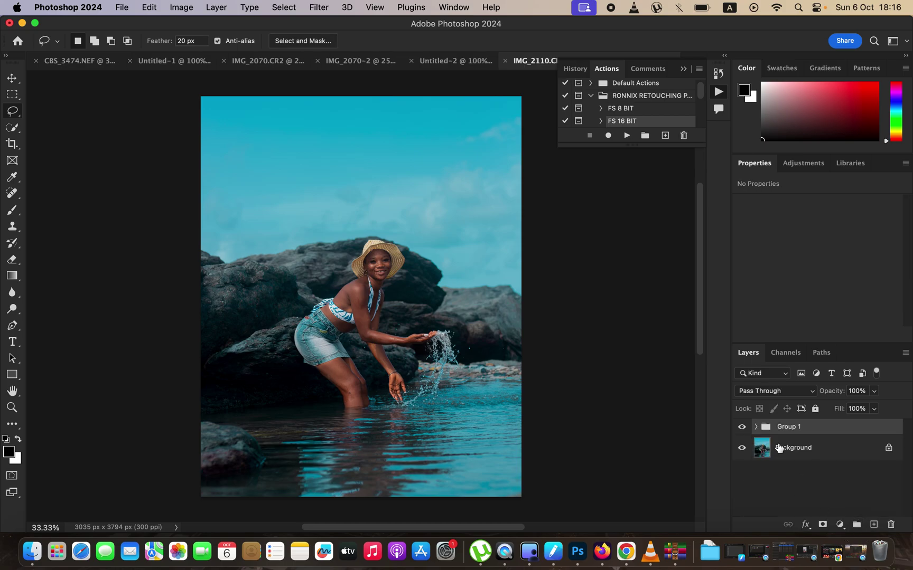
click(756, 428)
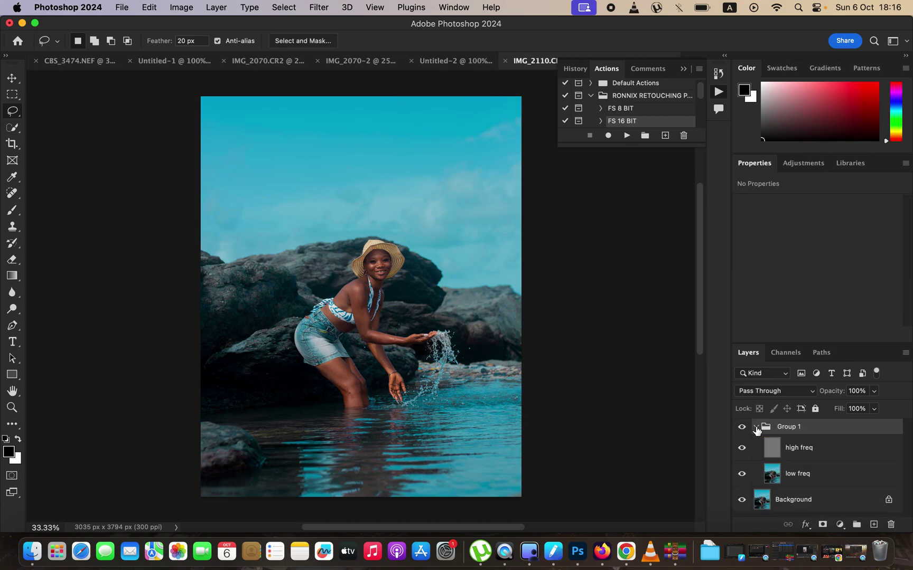
Set up the Mixer Brush for the low freq layer, cleaning the loaded colour and checking the brush settings
click(798, 474)
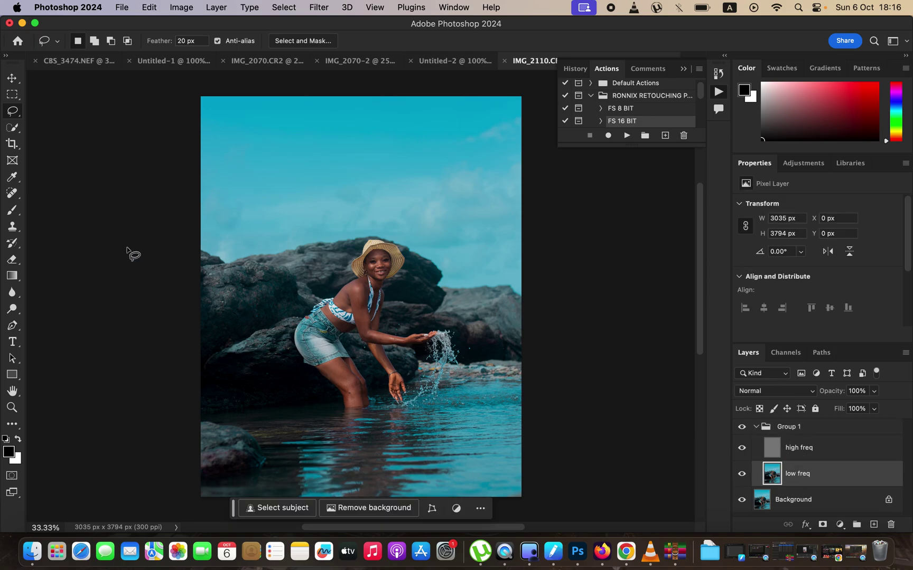
click(11, 212)
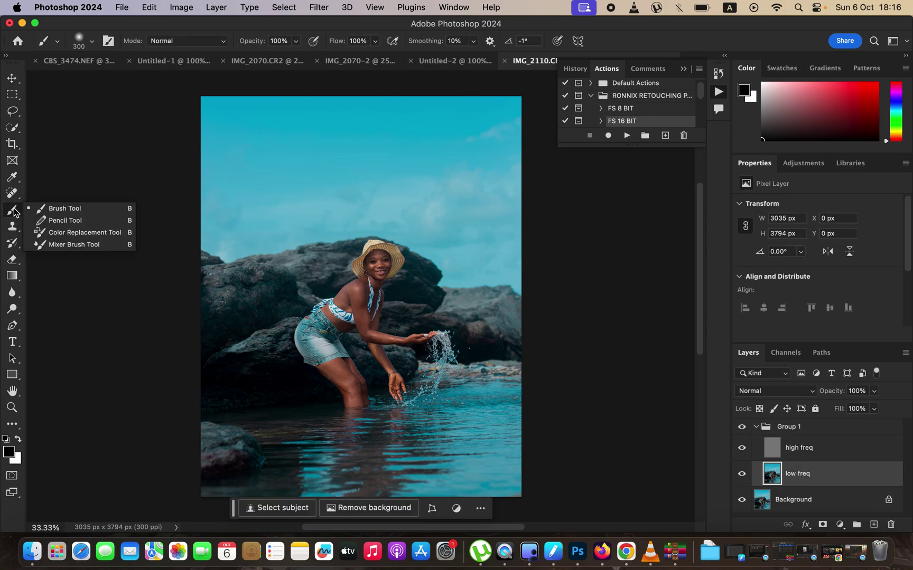
click(72, 245)
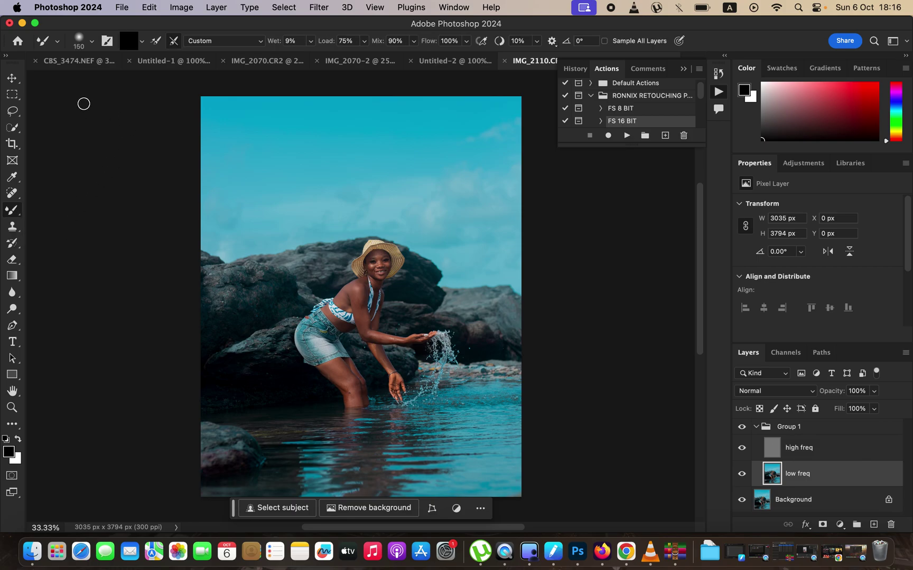
click(91, 42)
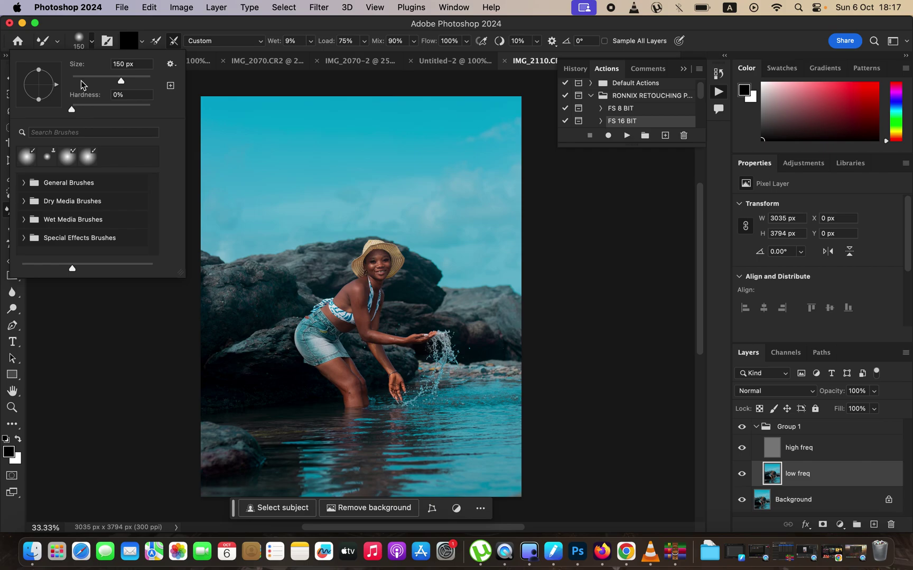
click(92, 42)
click(142, 44)
click(144, 67)
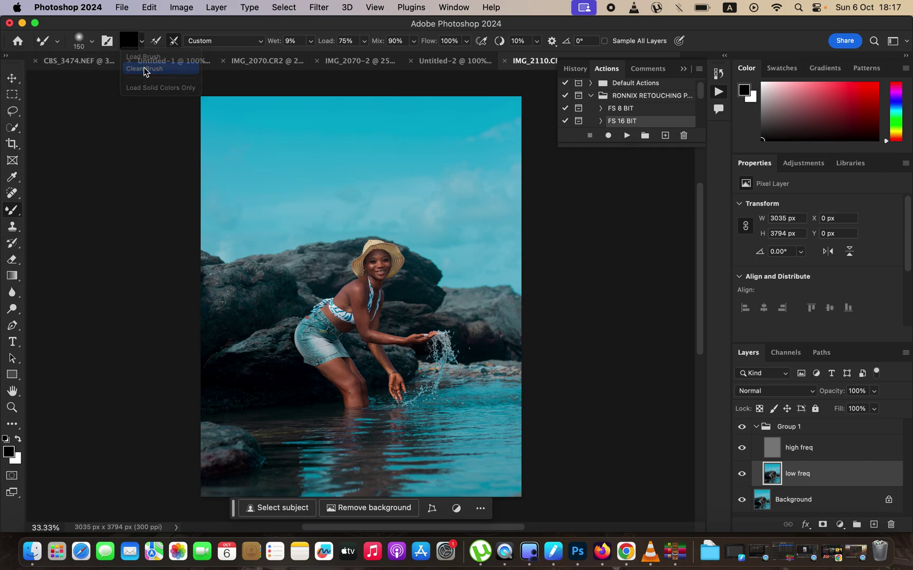
click(174, 42)
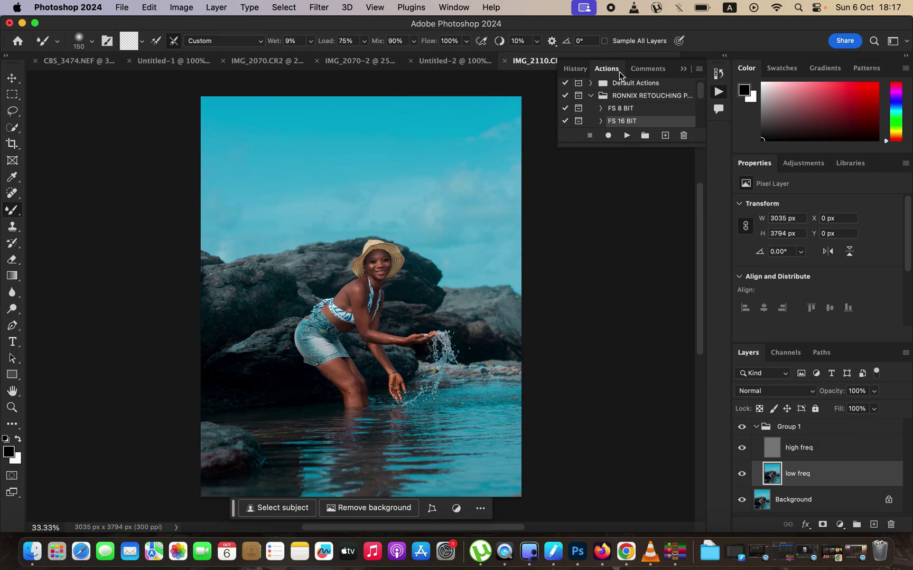
Hide the high freq layer and collapse the floating Actions panel to expose the woman's blurred skin for painting
click(742, 449)
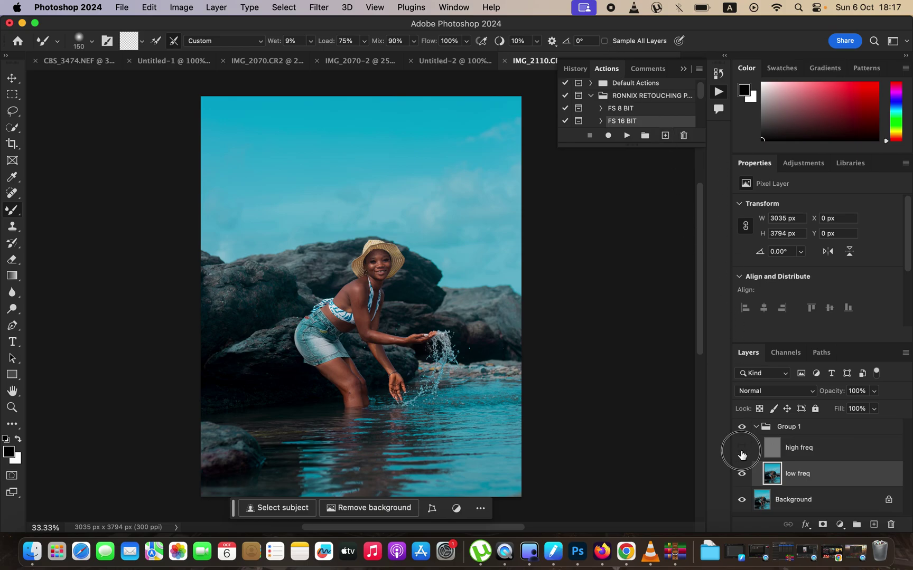
click(683, 70)
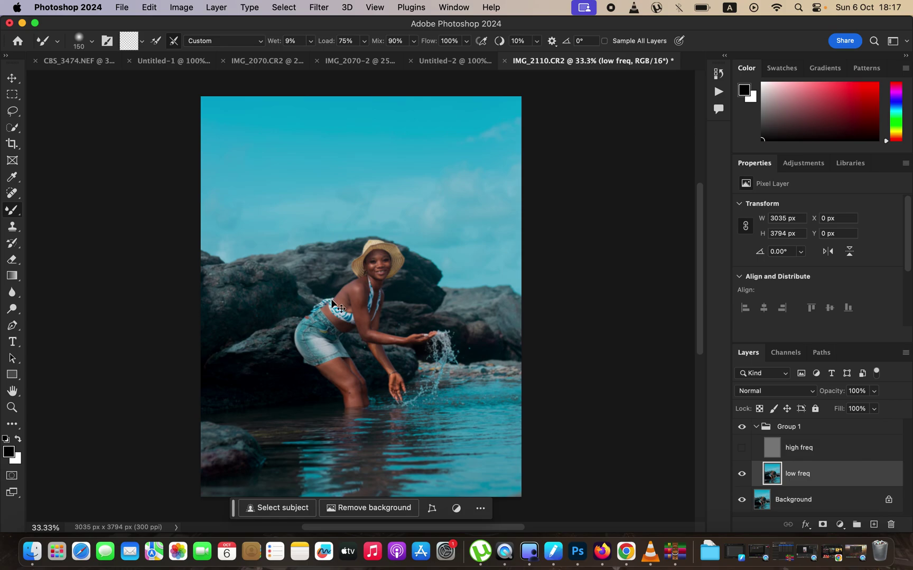
key(super+plus)
key(space)
drag(416, 321, 397, 255)
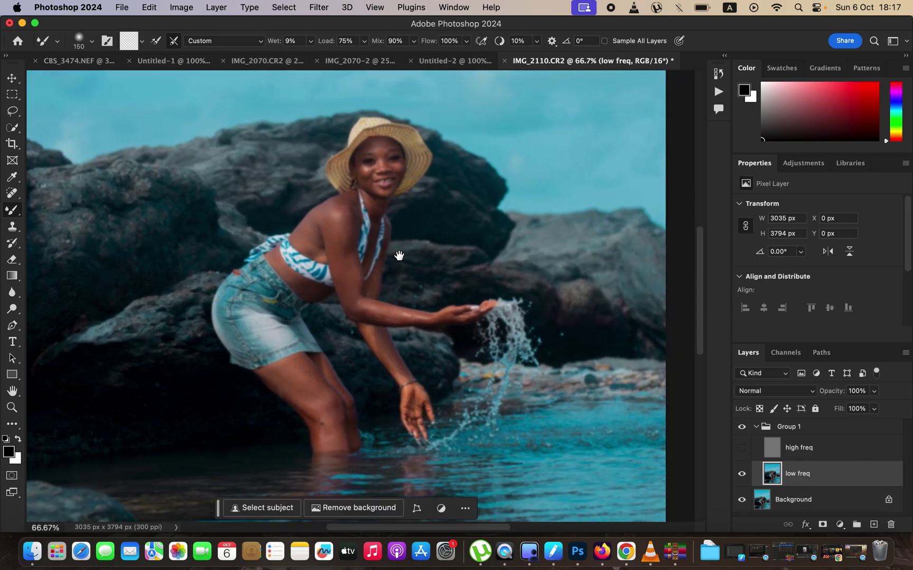
Smooth the skin tones on the shoulder, arms, legs and waist of the low freq layer with a 90 px Mixer Brush
key(bracketleft)
key(bracketleft)
key(bracketleft)
key(bracketright)
mouse_move(333, 238)
mouse_down()
mouse_move(346, 293)
mouse_move(345, 218)
mouse_move(354, 297)
mouse_move(399, 317)
mouse_move(365, 306)
mouse_move(347, 260)
mouse_move(310, 225)
mouse_move(313, 250)
mouse_move(312, 231)
mouse_move(348, 223)
mouse_move(345, 215)
mouse_move(278, 262)
mouse_move(296, 284)
mouse_move(377, 272)
mouse_move(362, 221)
mouse_move(342, 205)
mouse_move(375, 202)
mouse_up()
drag(409, 318, 445, 311)
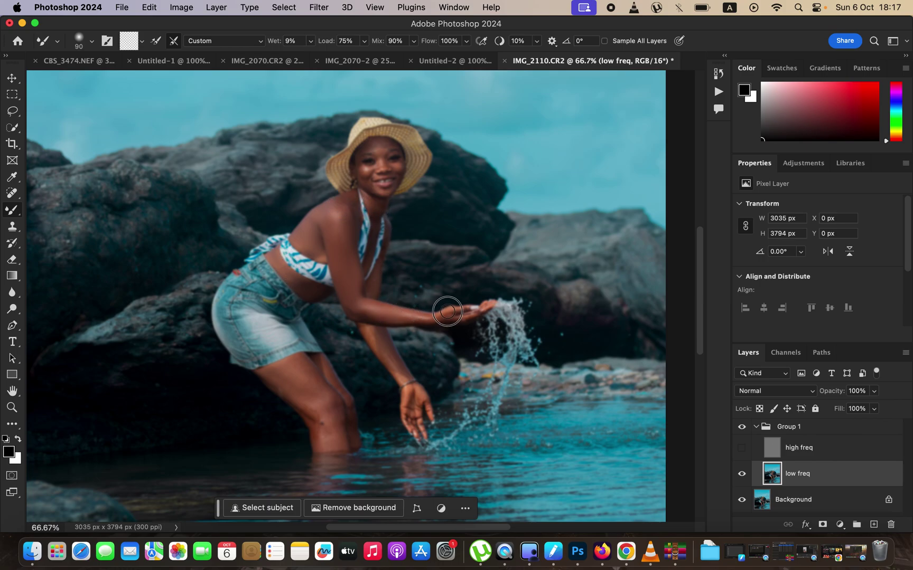
mouse_move(293, 389)
mouse_down()
mouse_move(318, 377)
mouse_move(309, 372)
mouse_move(324, 392)
mouse_move(287, 371)
mouse_move(301, 368)
mouse_move(304, 389)
mouse_move(271, 373)
mouse_move(318, 410)
mouse_move(325, 431)
mouse_move(336, 414)
mouse_move(336, 429)
mouse_up()
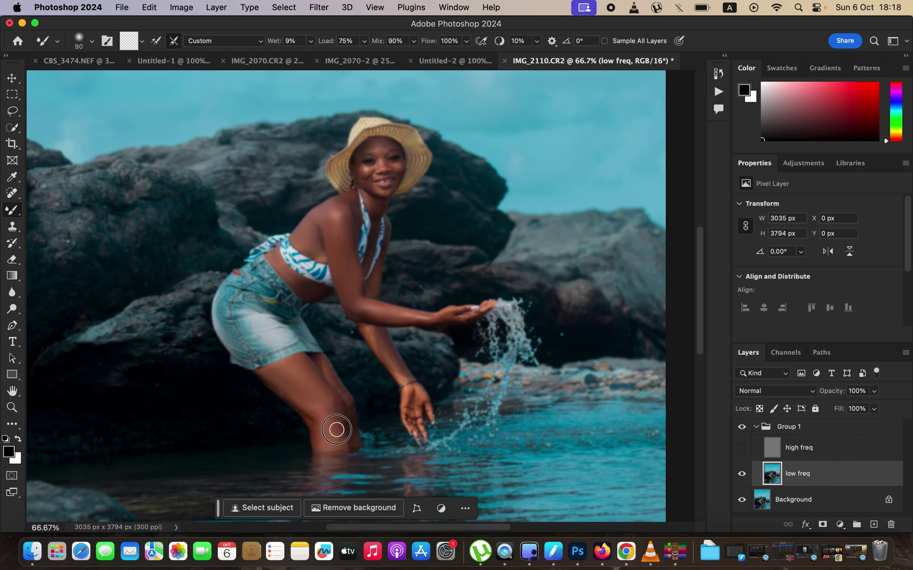
mouse_move(379, 352)
mouse_down()
mouse_move(377, 344)
mouse_move(411, 399)
mouse_up()
mouse_move(340, 271)
mouse_down()
mouse_move(312, 245)
mouse_move(313, 232)
mouse_move(320, 252)
mouse_move(278, 265)
mouse_move(305, 285)
mouse_move(283, 257)
mouse_up()
Blend the skin tones from the forehead down to the cheek and jaw with the Mixer Brush reduced to 35 px
key(super+equal)
mouse_move(335, 148)
mouse_down()
mouse_move(337, 200)
mouse_move(330, 163)
mouse_move(338, 153)
mouse_move(385, 164)
mouse_up()
drag(434, 224, 437, 276)
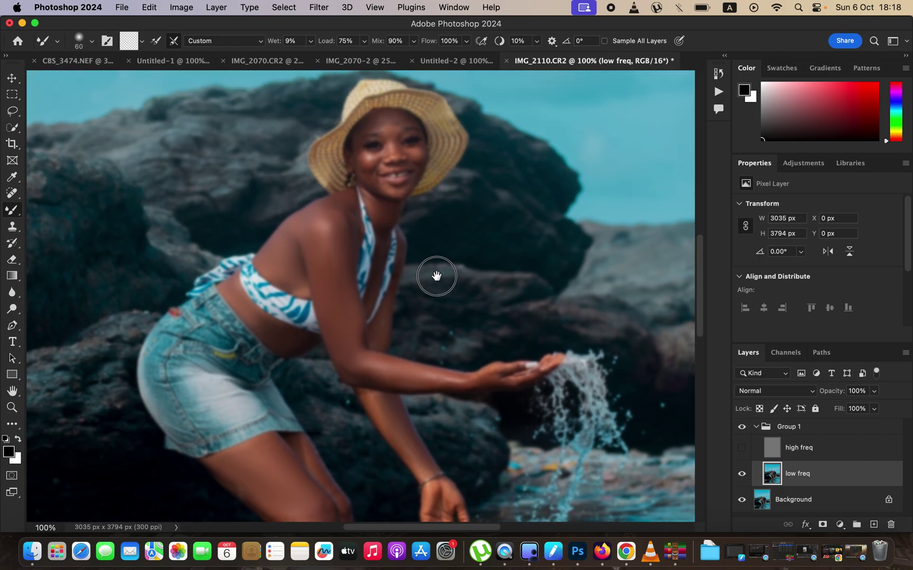
key(super+equal)
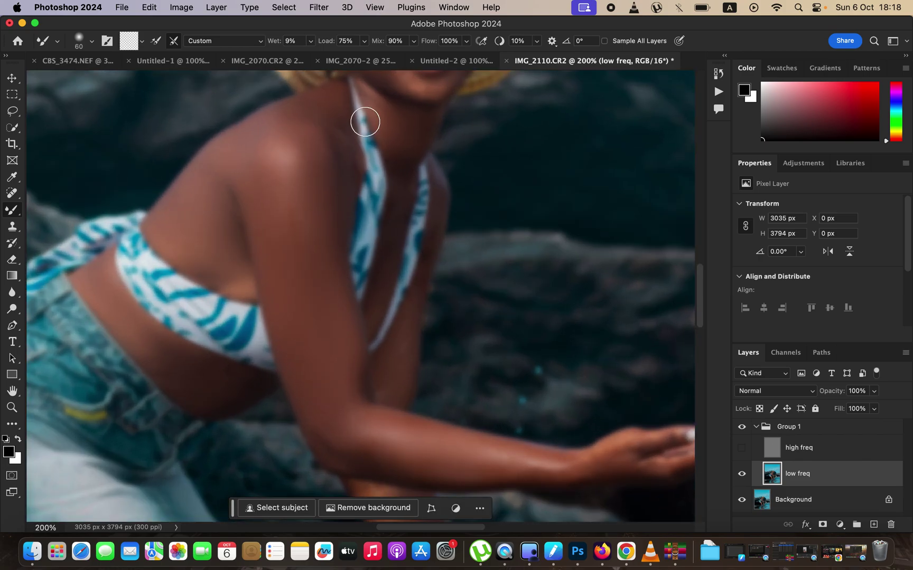
drag(450, 193, 445, 284)
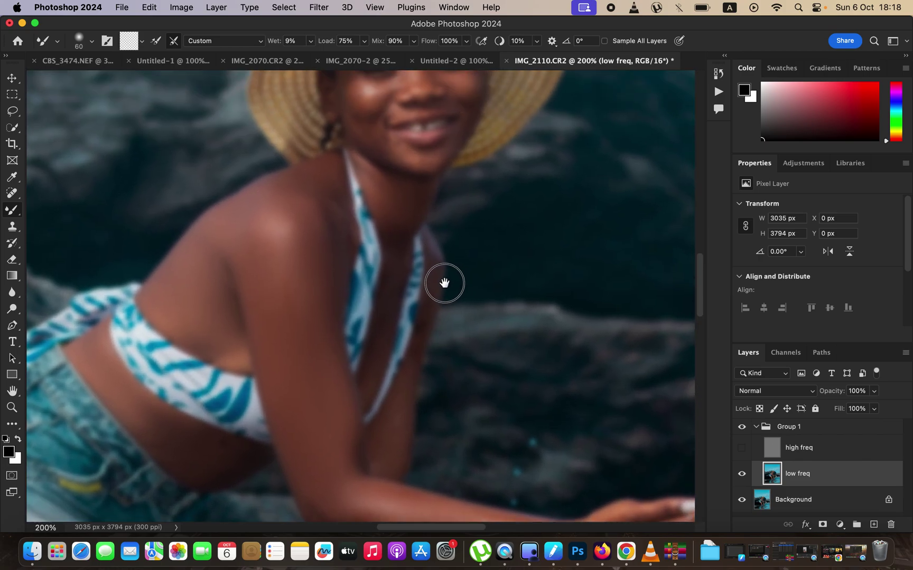
scroll(444, 283, up, 5)
key(bracketleft)
key(bracketleft)
key(bracketleft)
key(bracketleft)
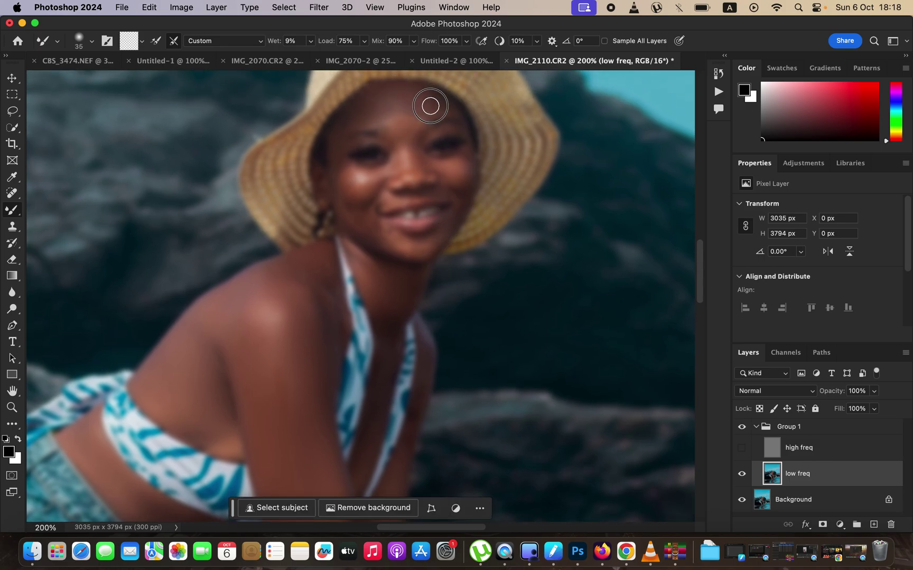
mouse_move(431, 106)
mouse_down()
mouse_move(384, 99)
mouse_move(405, 131)
mouse_move(405, 114)
mouse_move(392, 101)
mouse_move(348, 123)
mouse_move(345, 176)
mouse_move(361, 179)
mouse_move(345, 180)
mouse_move(368, 214)
mouse_move(348, 214)
mouse_move(406, 244)
mouse_move(427, 244)
mouse_move(403, 247)
mouse_move(365, 225)
mouse_up()
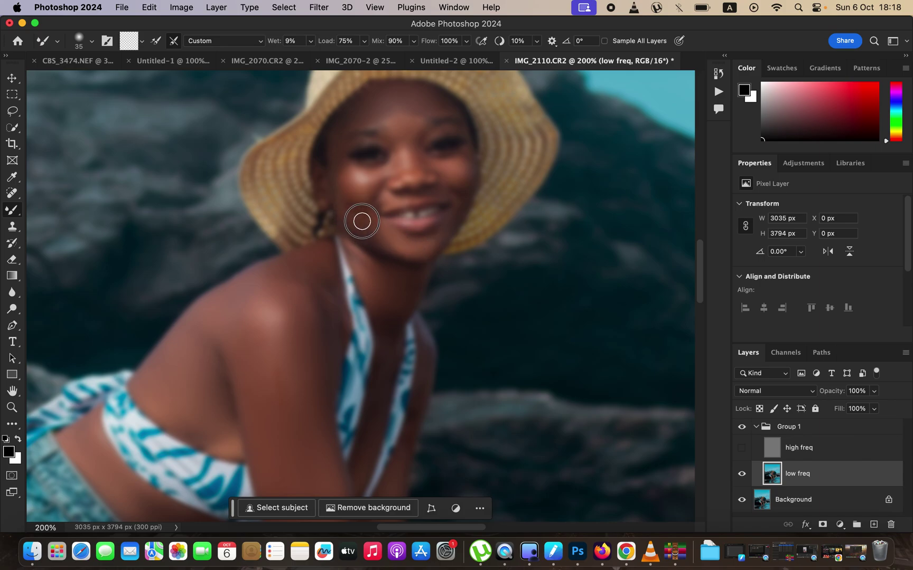
Blend the skin around the nose and forehead with a 25 px Mixer Brush, and enlarge the brush to 45 px
key(bracketleft)
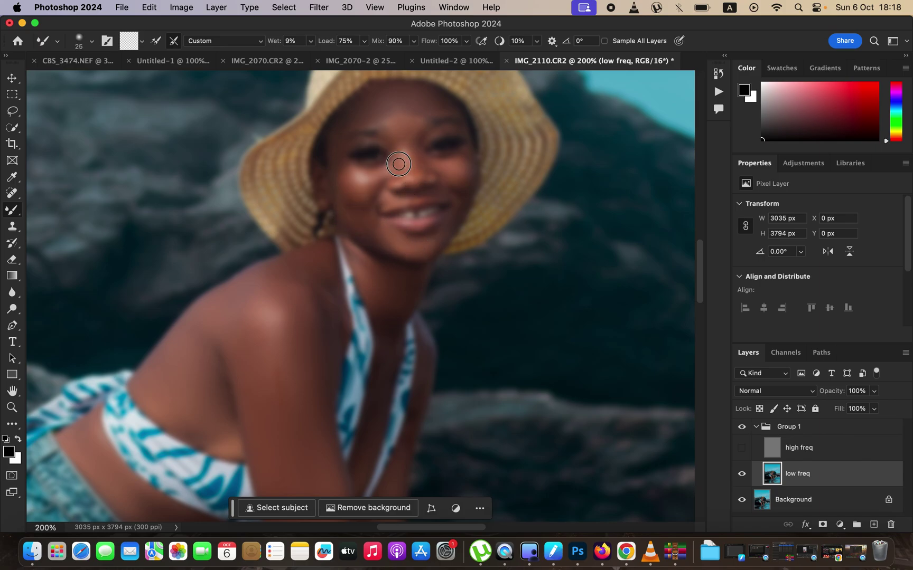
mouse_move(399, 164)
mouse_down()
mouse_move(418, 167)
mouse_move(419, 159)
mouse_move(410, 130)
mouse_move(394, 124)
mouse_move(431, 142)
mouse_move(444, 166)
mouse_move(463, 158)
mouse_move(468, 171)
mouse_move(435, 245)
mouse_move(405, 252)
mouse_move(340, 199)
mouse_move(358, 175)
mouse_move(393, 171)
mouse_move(400, 150)
mouse_move(393, 121)
mouse_move(366, 107)
mouse_move(378, 100)
mouse_move(426, 100)
mouse_up()
key(bracketright)
key(bracketright)
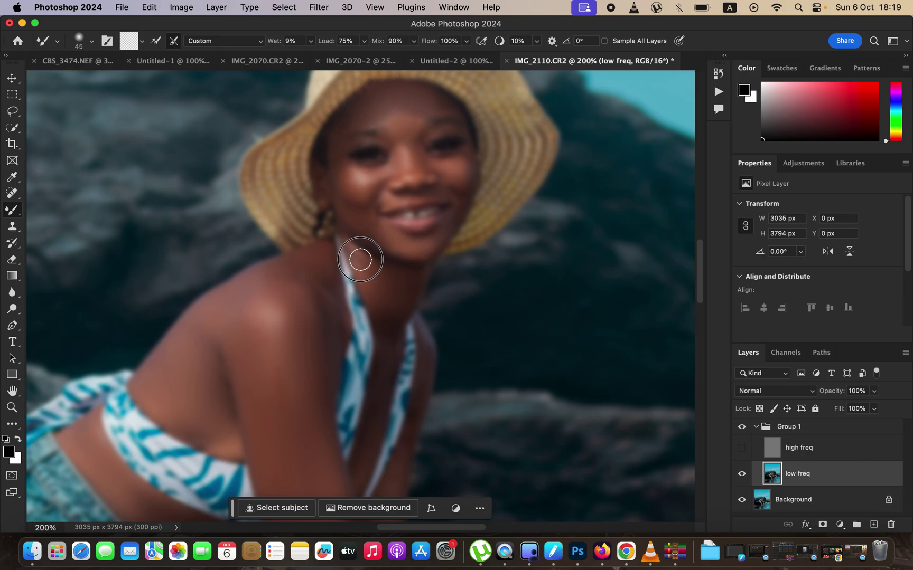
Show the high freq layer again and toggle Group 1 off and on to compare the skin before and after
click(741, 448)
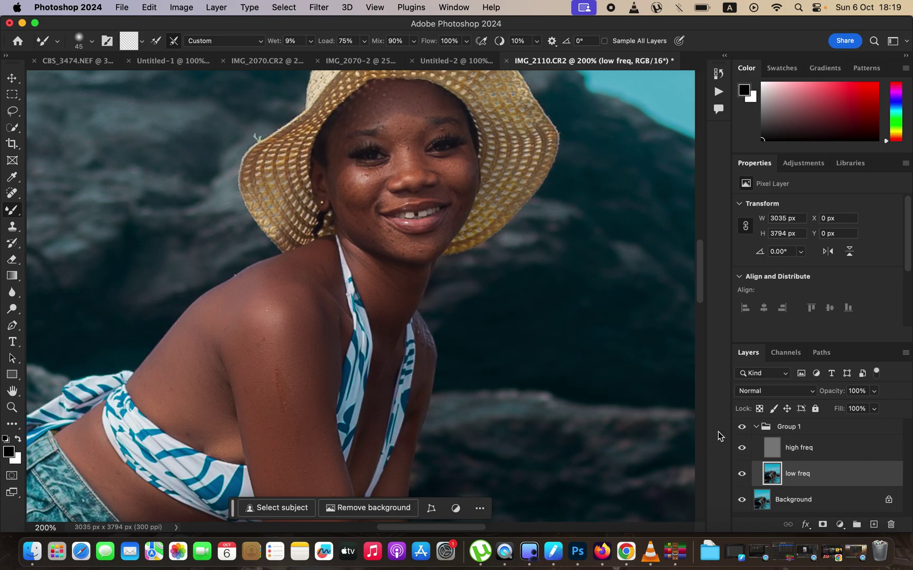
key(super+minus)
key(super+minus)
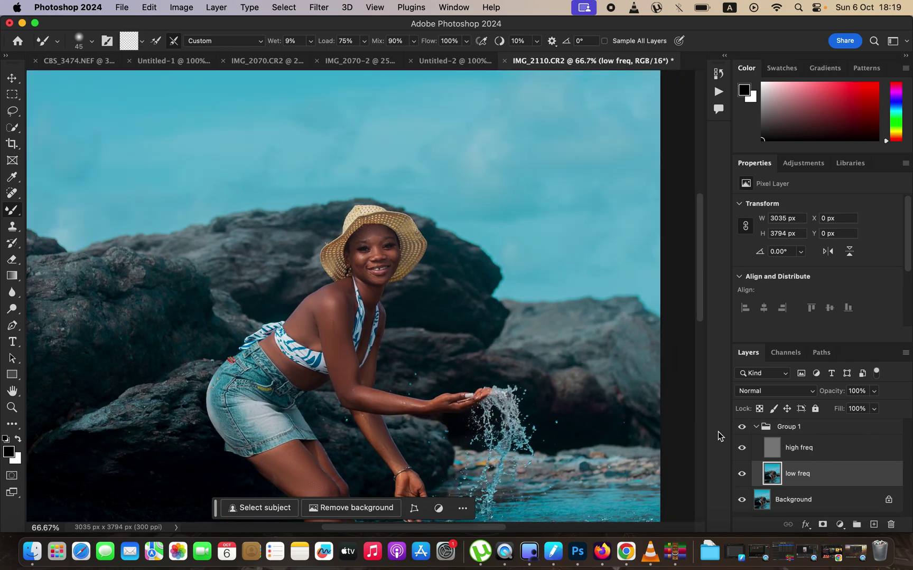
click(741, 427)
click(742, 428)
Select the high freq layer and set up a soft 25 px Clone Stamp that samples the Current Layer
click(812, 456)
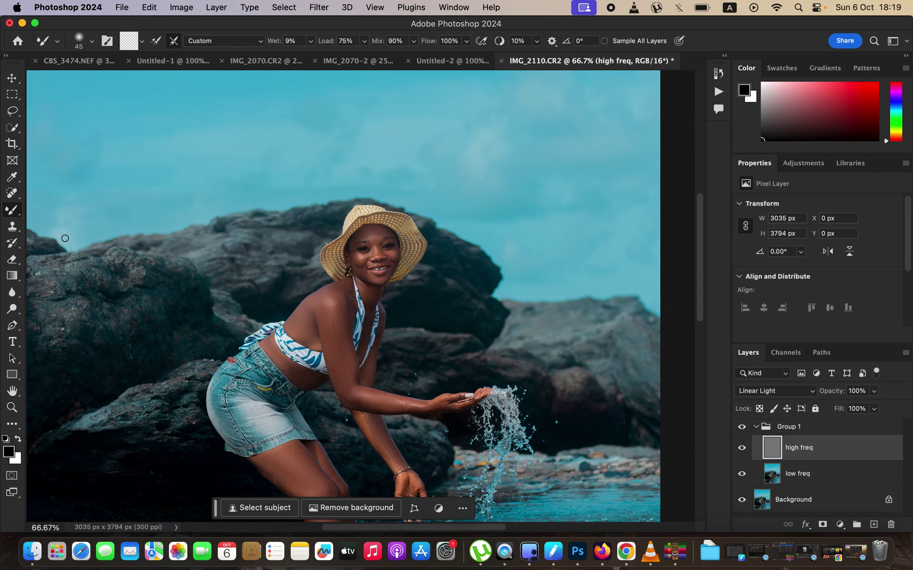
click(12, 228)
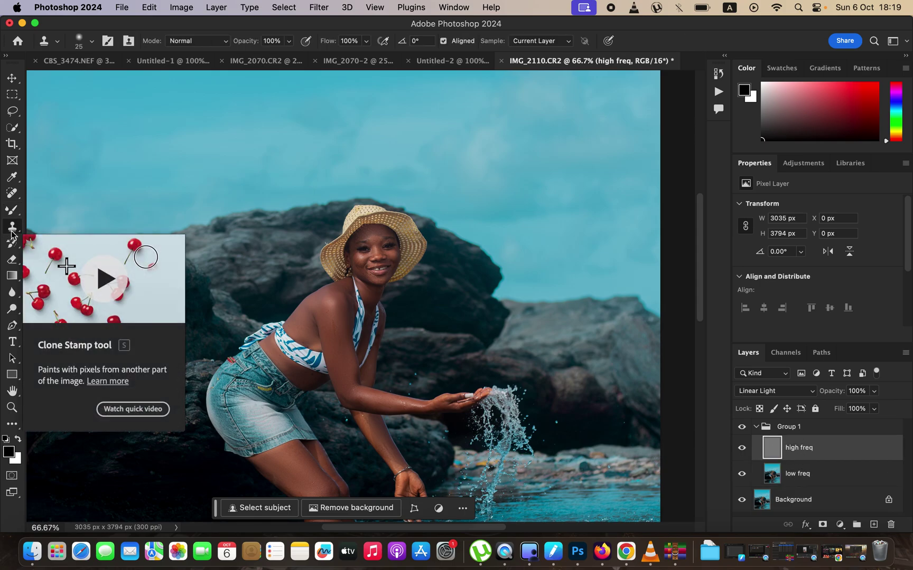
key(super+1)
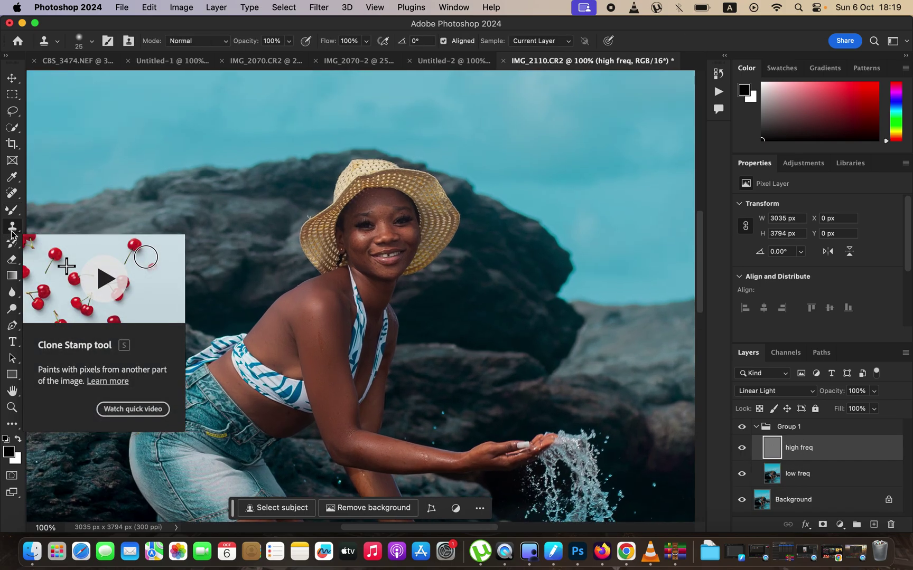
key(super+equal)
key(super+equal)
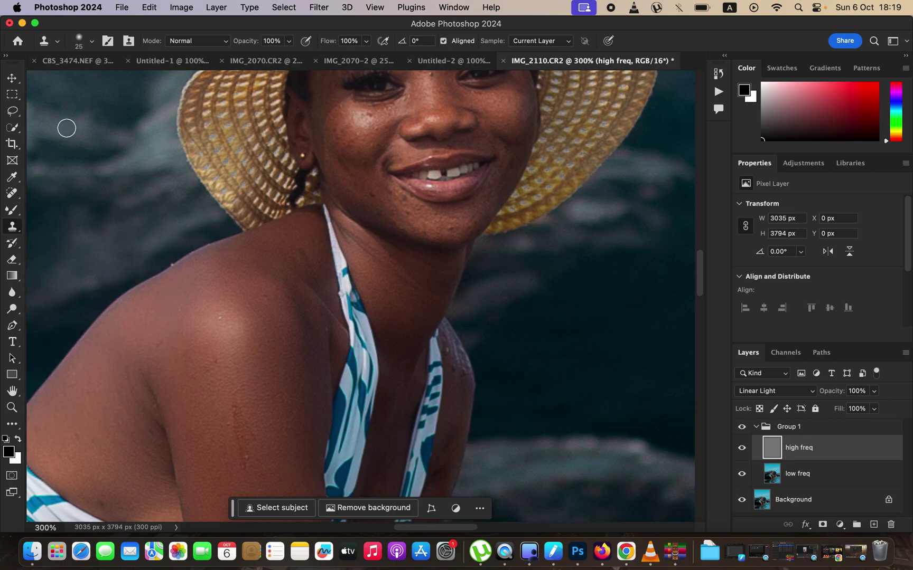
click(91, 41)
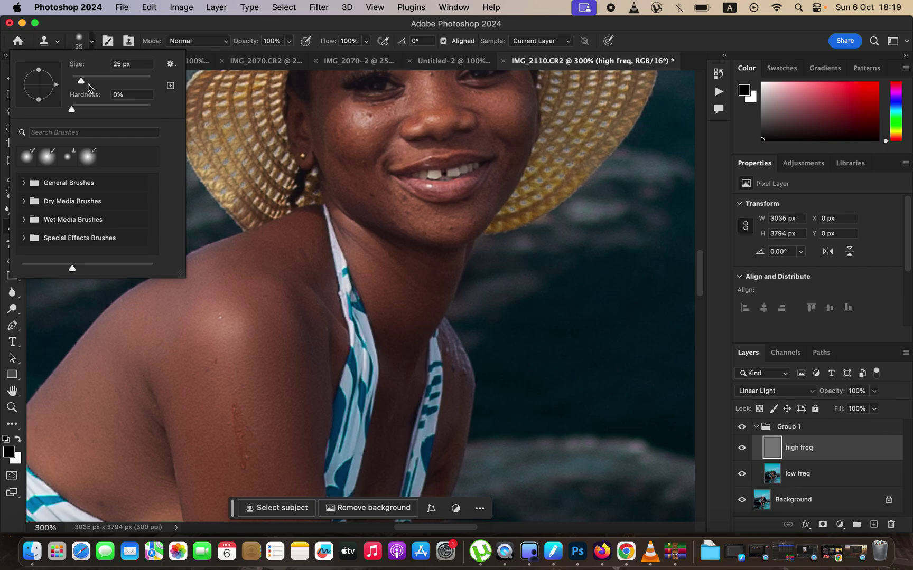
click(97, 37)
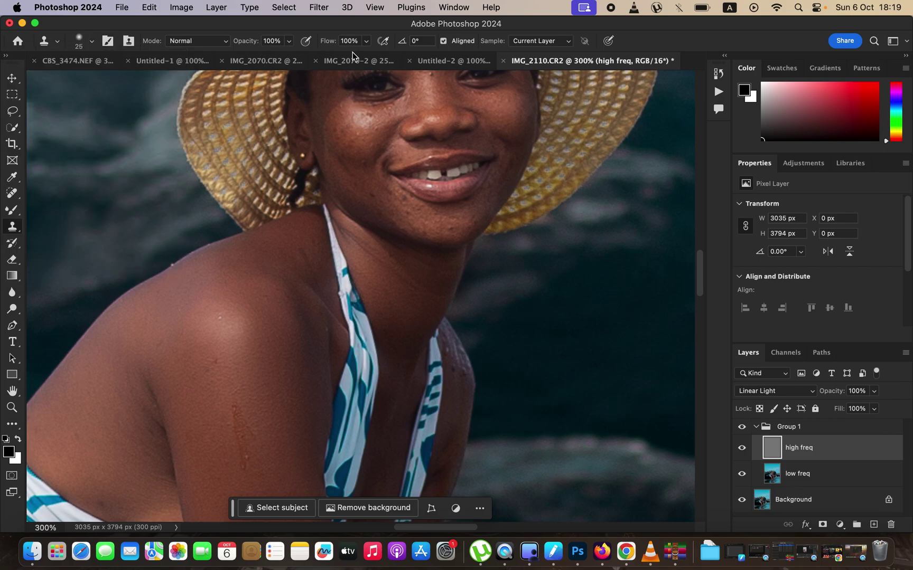
click(528, 45)
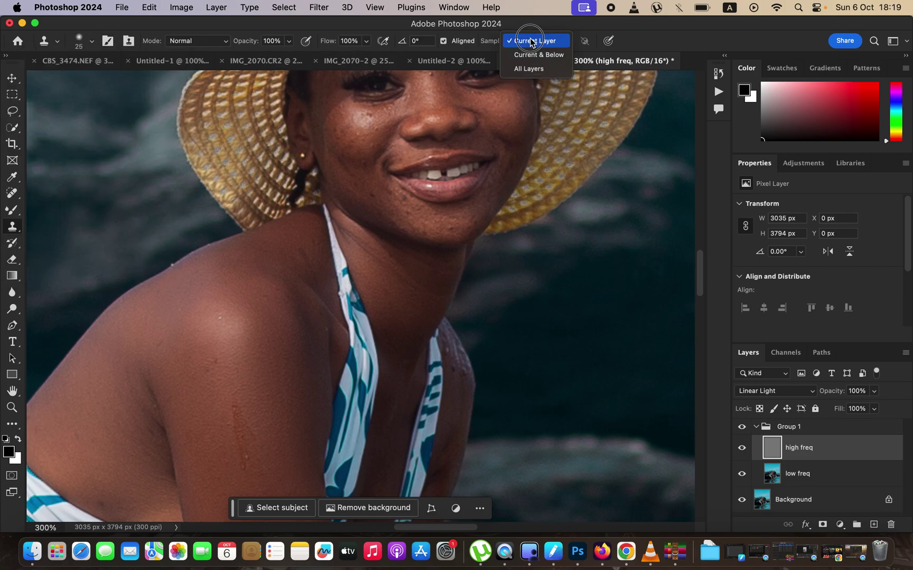
click(534, 42)
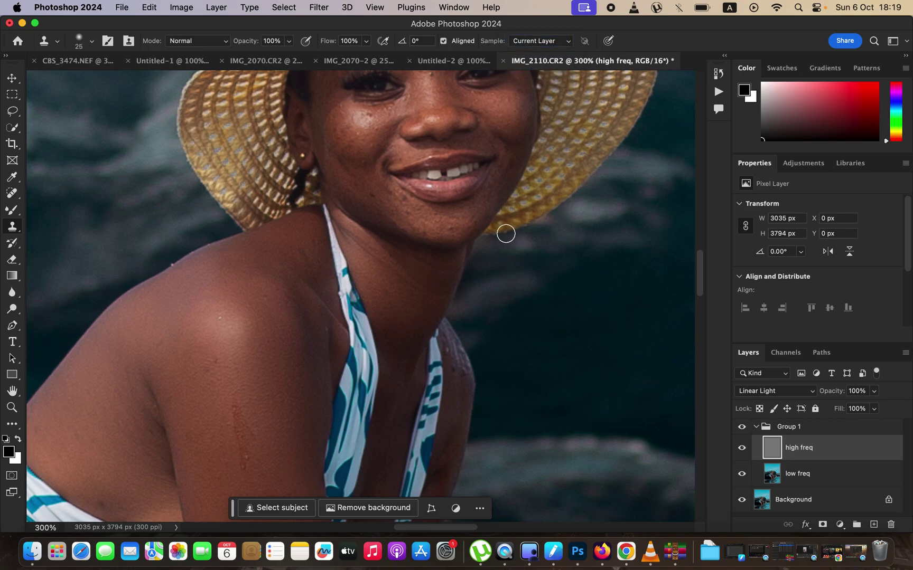
Clone clean skin texture over the bumps between the eyebrows and on the chin with a 20 px Clone Stamp
scroll(388, 364, down, 2)
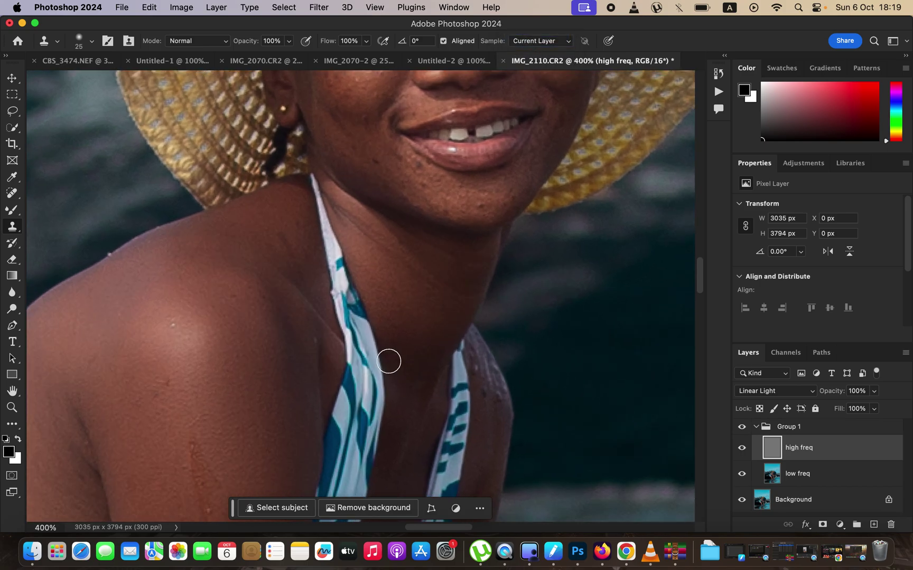
scroll(443, 195, up, 2)
drag(442, 196, 444, 351)
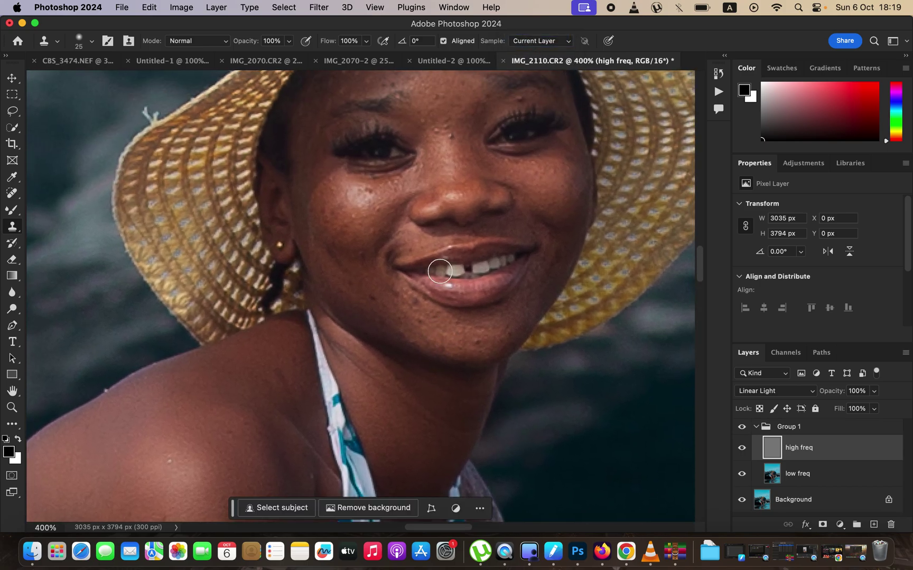
key(bracketleft)
key(bracketleft)
key(bracketright)
key(bracketleft)
alt+click(455, 138)
mouse_move(444, 117)
mouse_down()
mouse_move(442, 94)
mouse_move(444, 118)
mouse_up()
drag(489, 320, 464, 346)
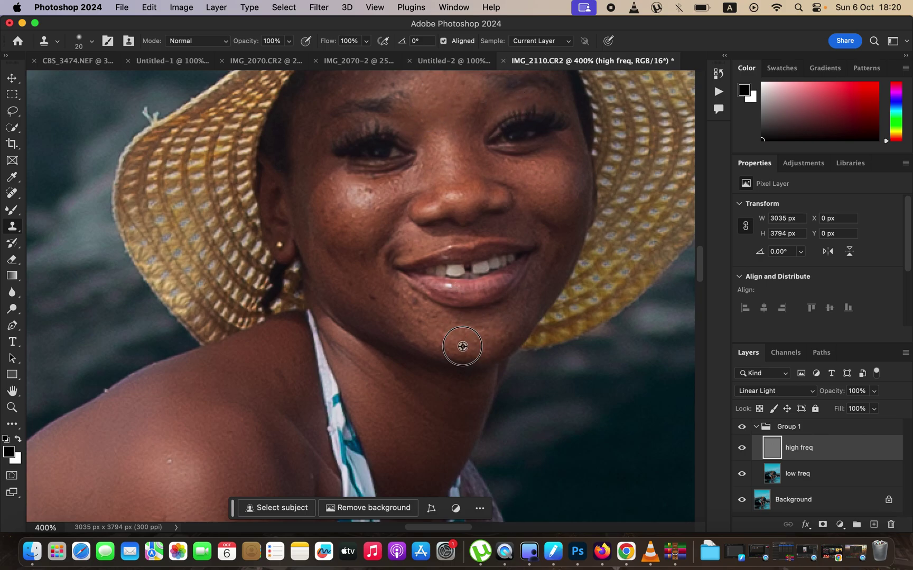
Clone nearby skin texture over the remaining blemishes on the cheek beside the nose and along the chin
alt+click(432, 324)
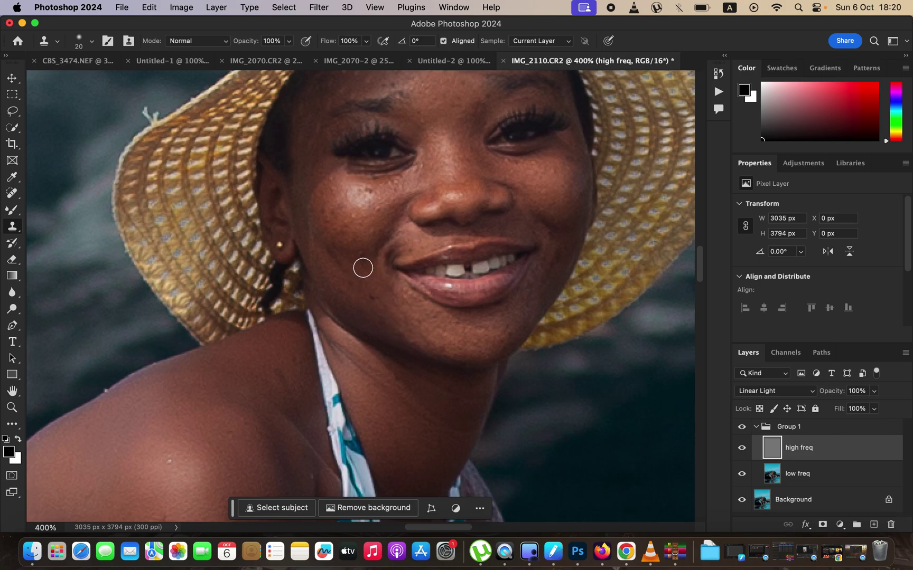
alt+click(374, 245)
alt+click(374, 196)
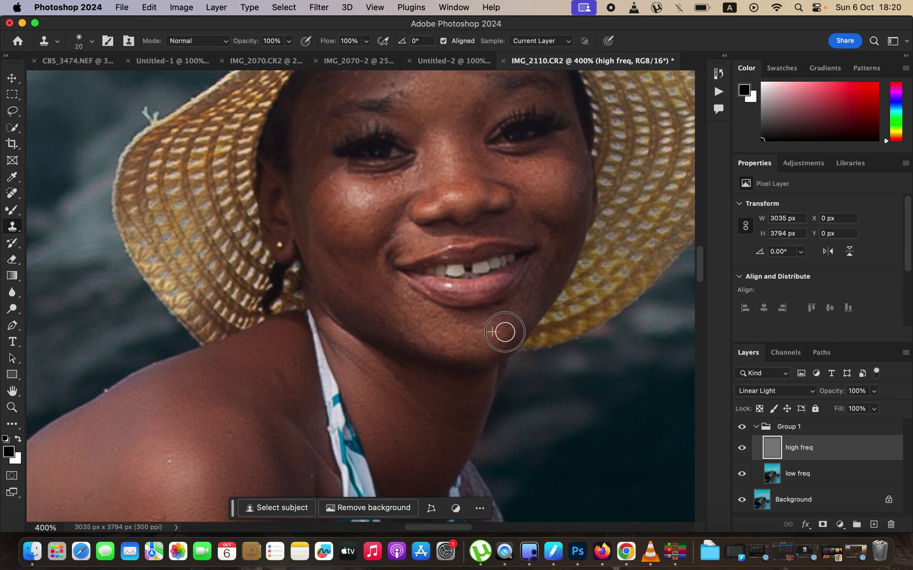
click(417, 318)
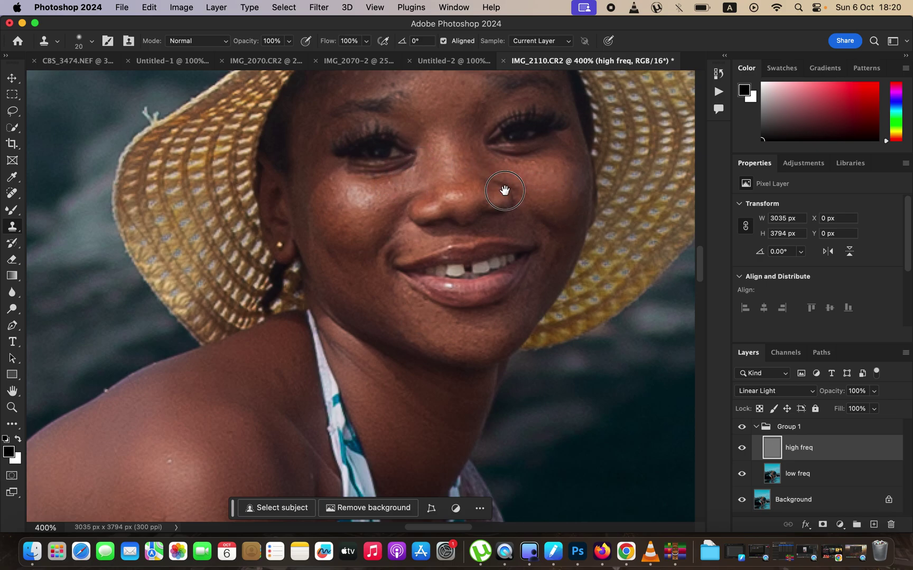
scroll(504, 189, up, 5)
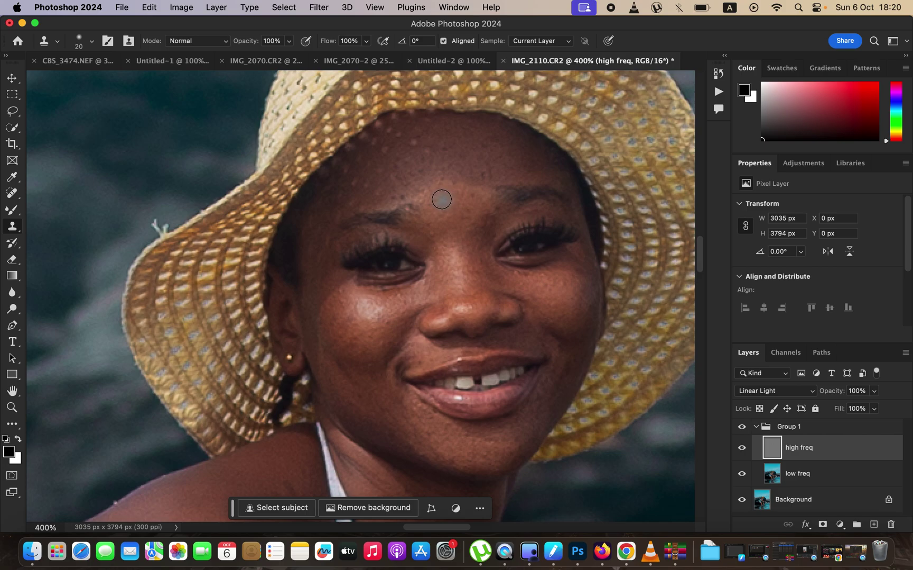
Clone clean texture over the forehead bumps at 20 px and enlarge the Clone Stamp to 35 px over the body skin
mouse_move(428, 189)
mouse_down()
mouse_move(397, 196)
mouse_move(433, 188)
mouse_move(414, 173)
mouse_move(408, 185)
mouse_move(397, 163)
mouse_up()
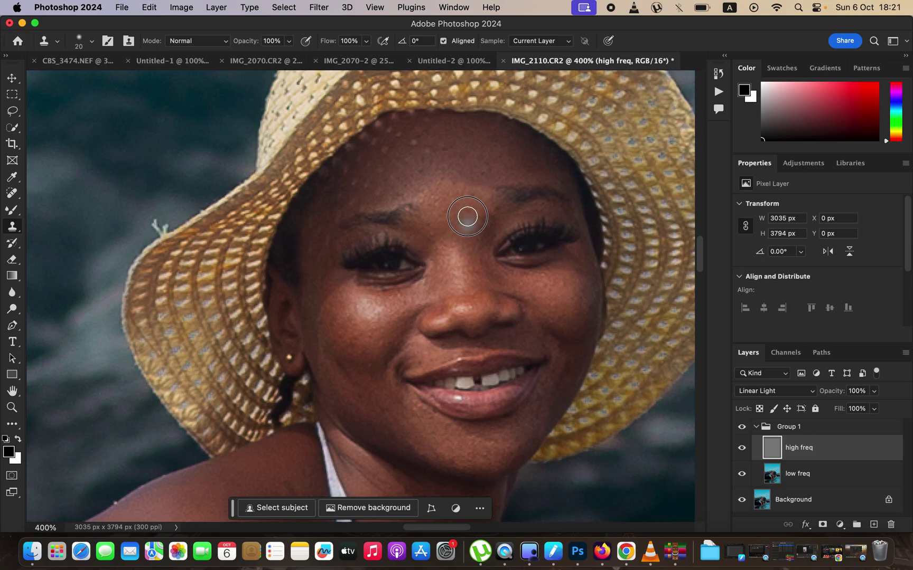
key(super+minus)
key(super+minus)
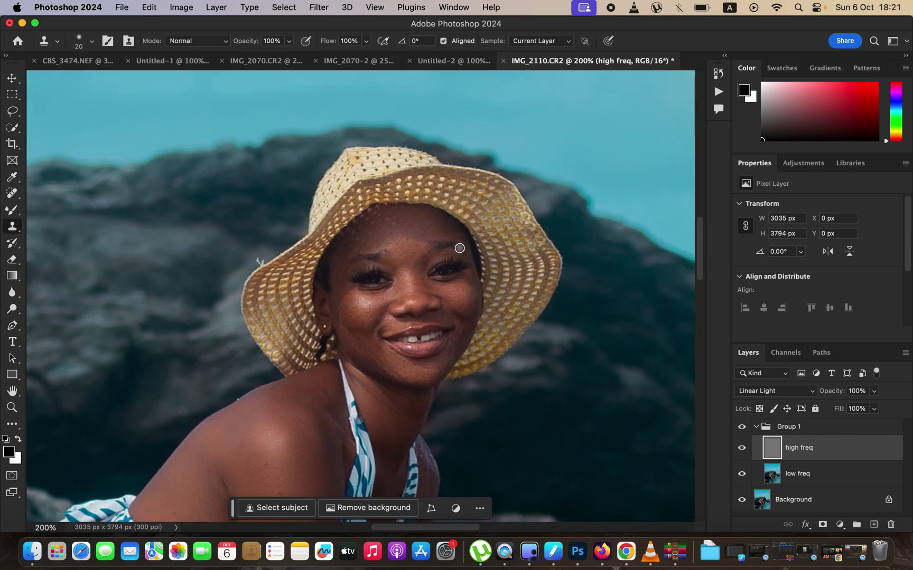
drag(401, 403, 409, 285)
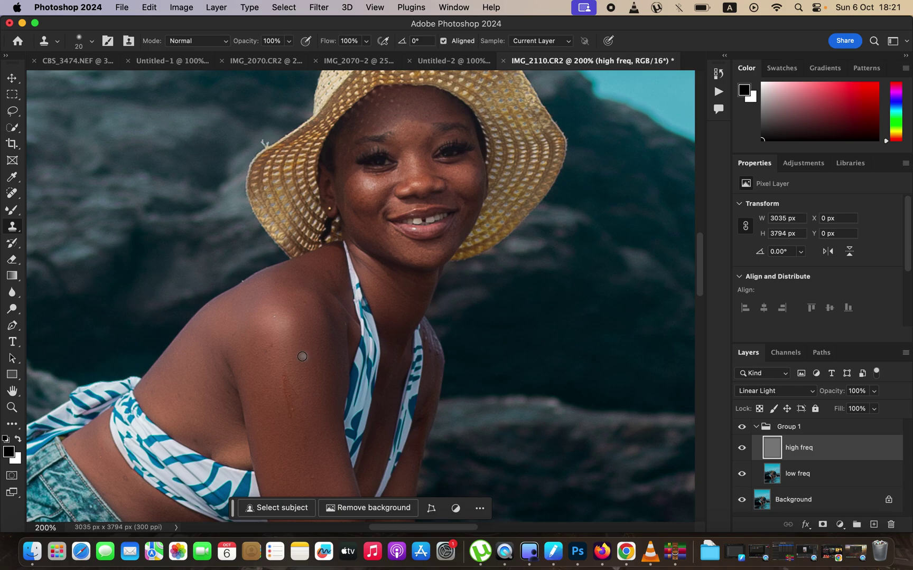
key(bracketright)
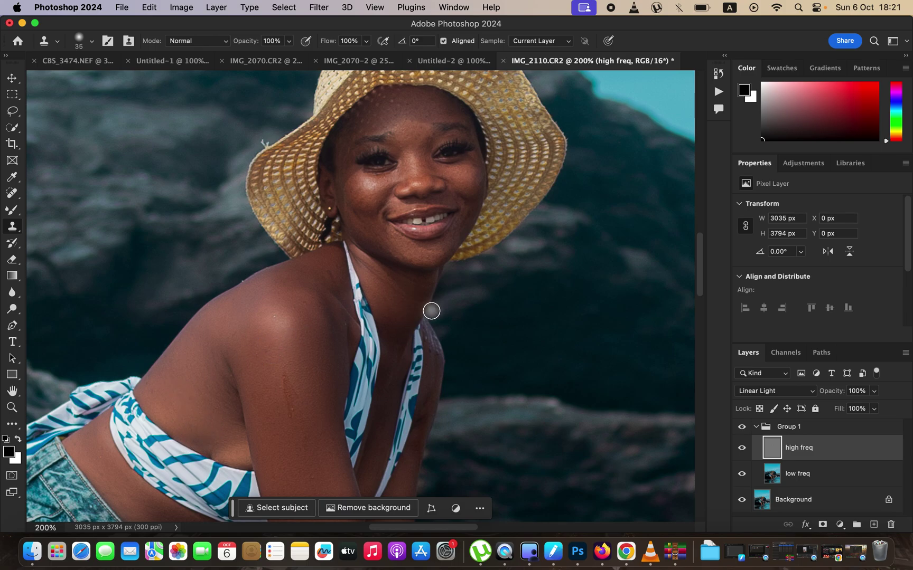
Toggle Group 1 off and on to compare the whole photo before and after the skin retouching
key(super+minus)
key(super+minus)
key(super+minus)
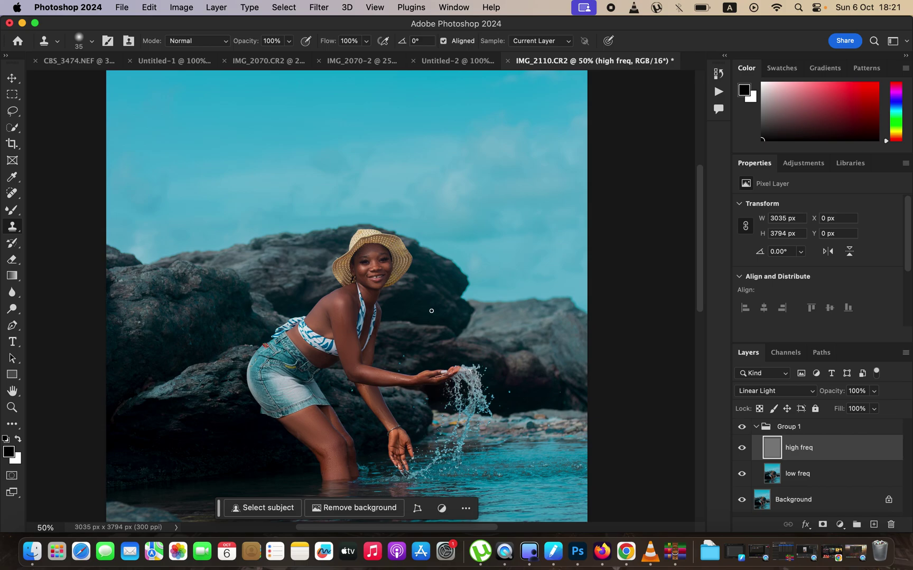
click(743, 427)
click(743, 428)
key(super+minus)
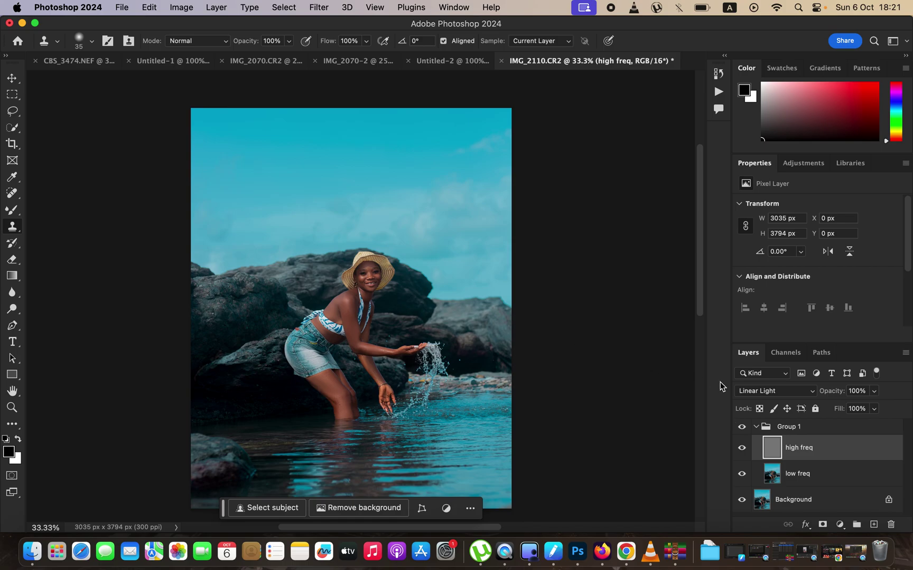
Collapse Group 1, add a Gradient Map adjustment layer above it, and hide that layer to reveal the original colours
click(757, 428)
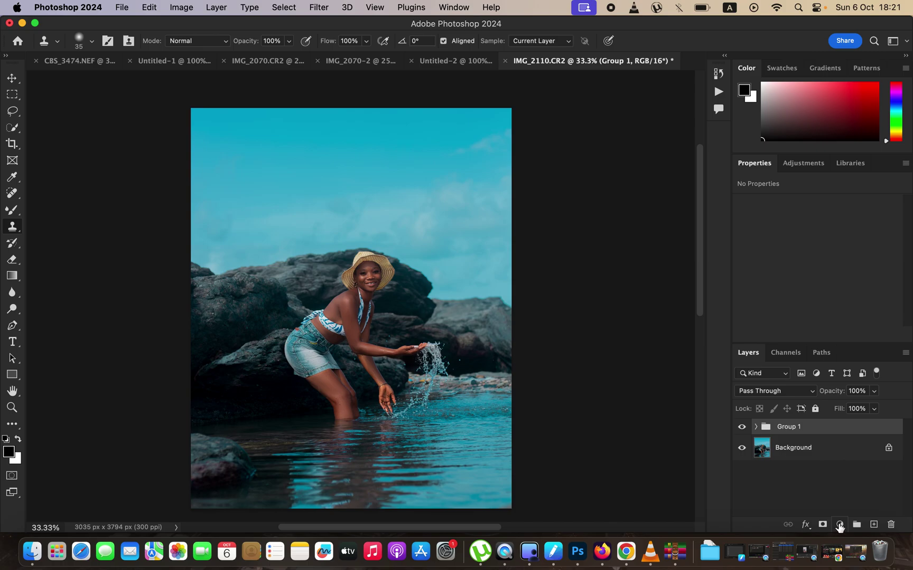
click(840, 526)
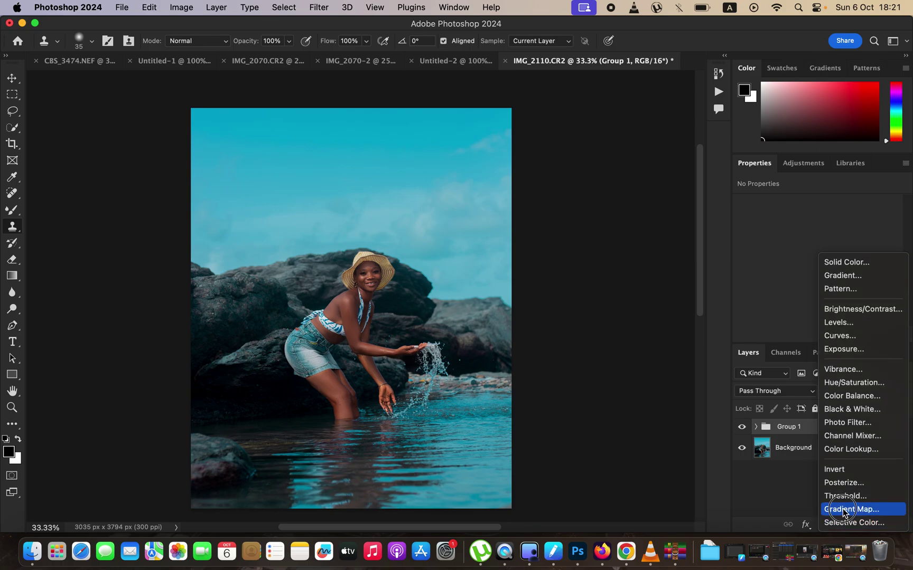
click(843, 510)
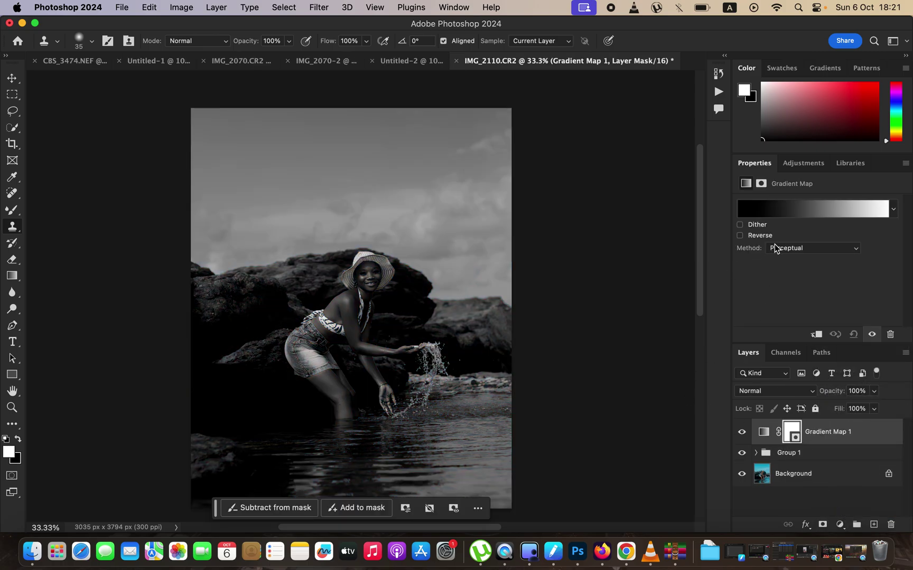
click(764, 432)
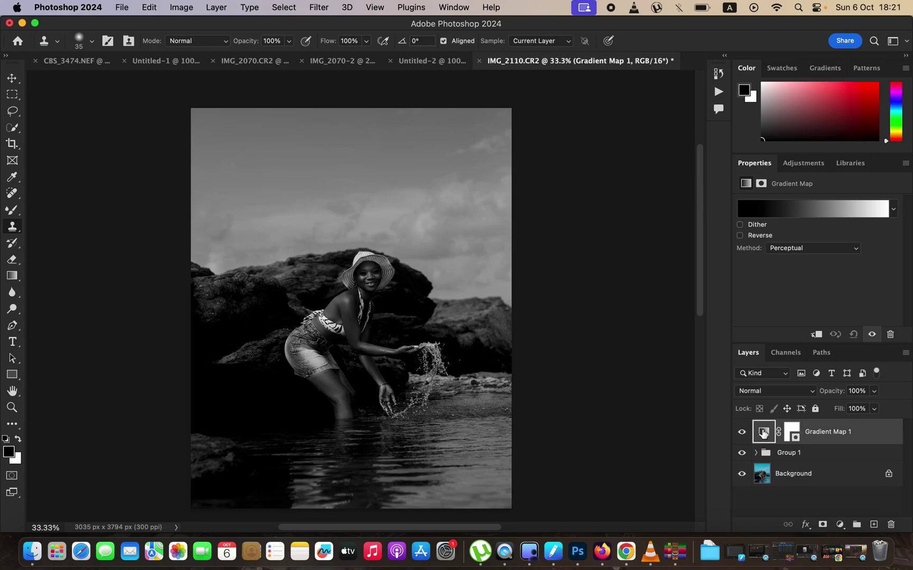
click(741, 433)
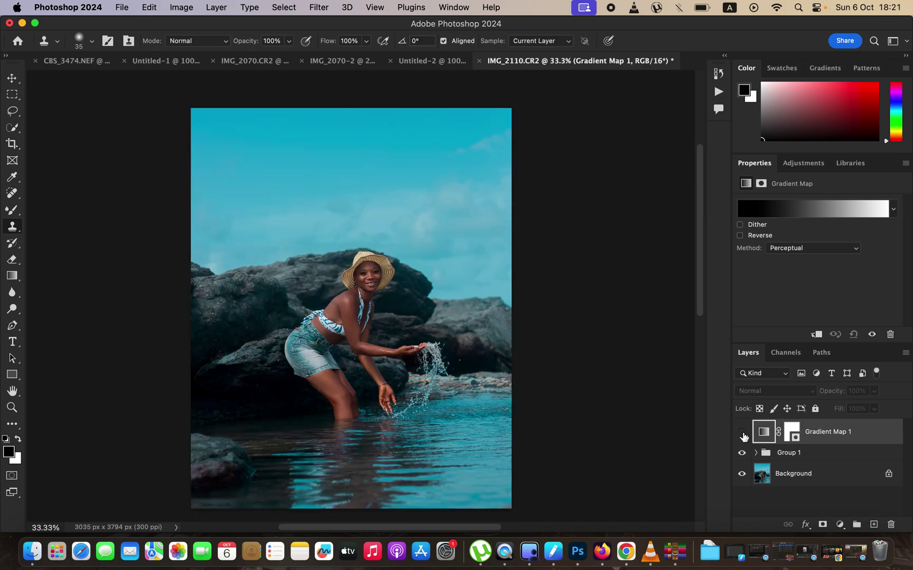
Open the Gradient Map's gradient and set its dark stop to the neck shadow colour sampled from the photo, 291916
click(792, 211)
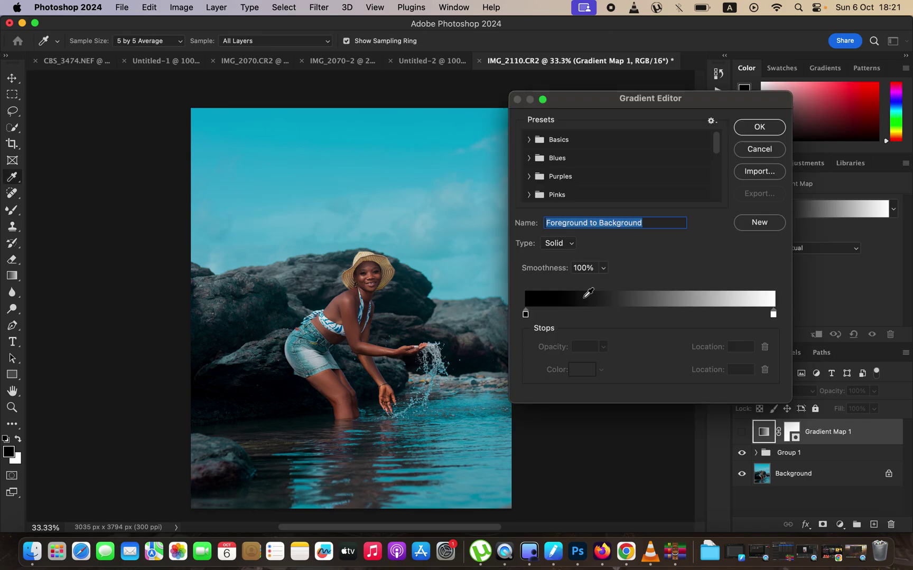
click(525, 316)
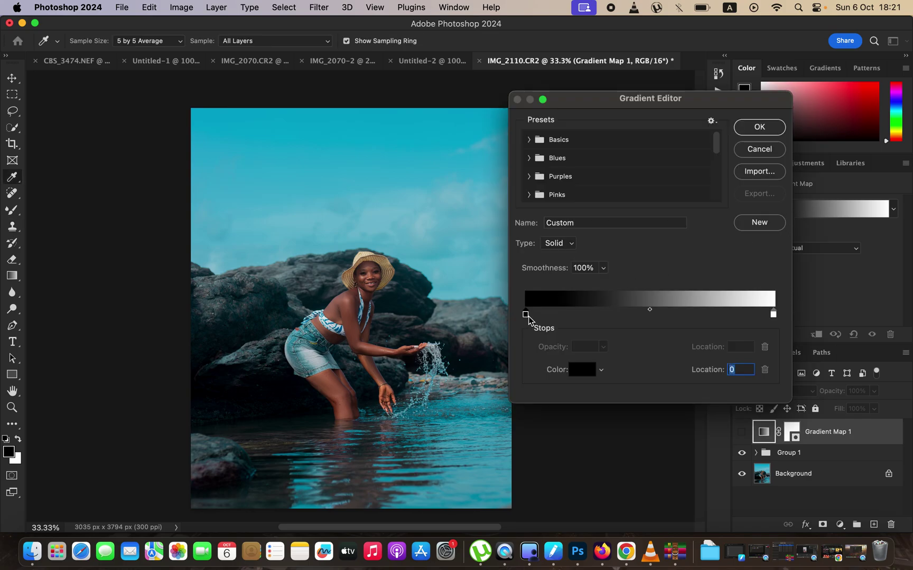
click(581, 369)
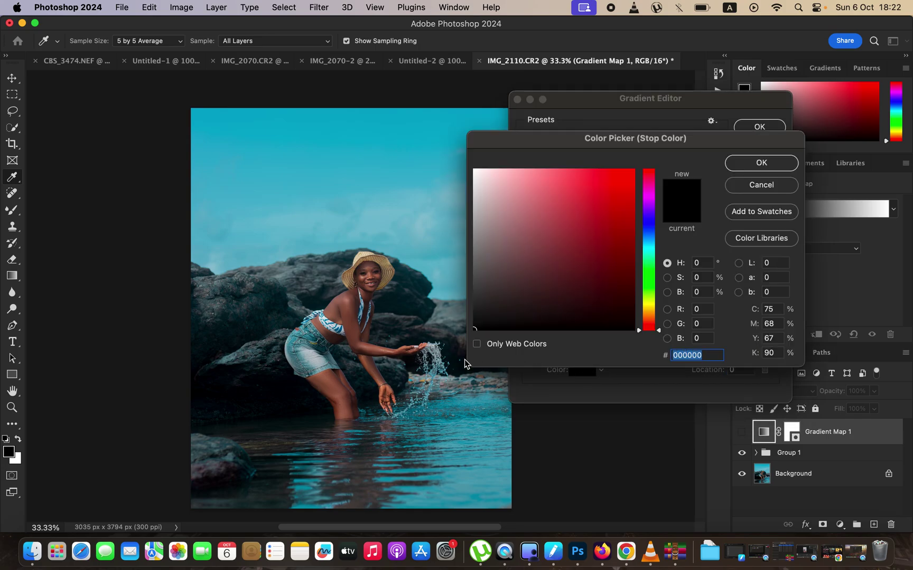
scroll(350, 340, up, 5)
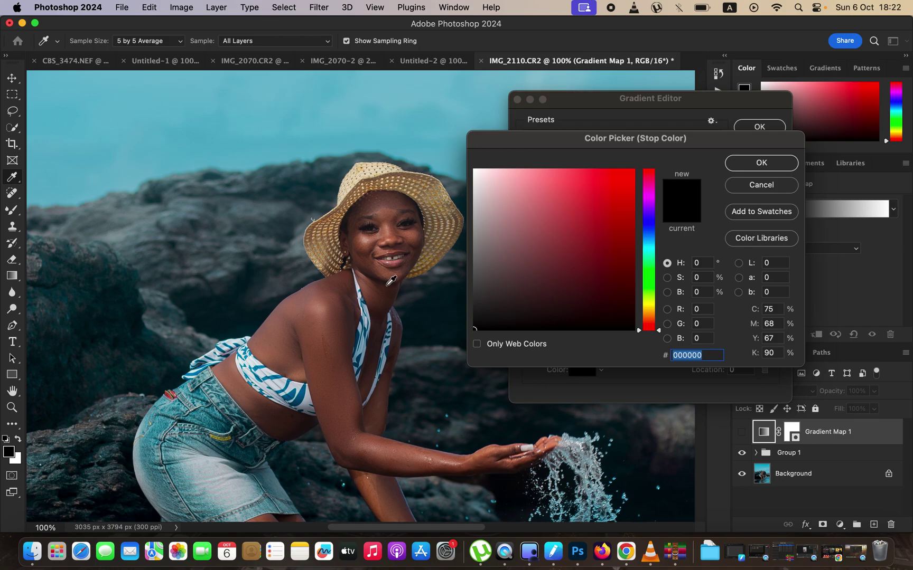
click(391, 280)
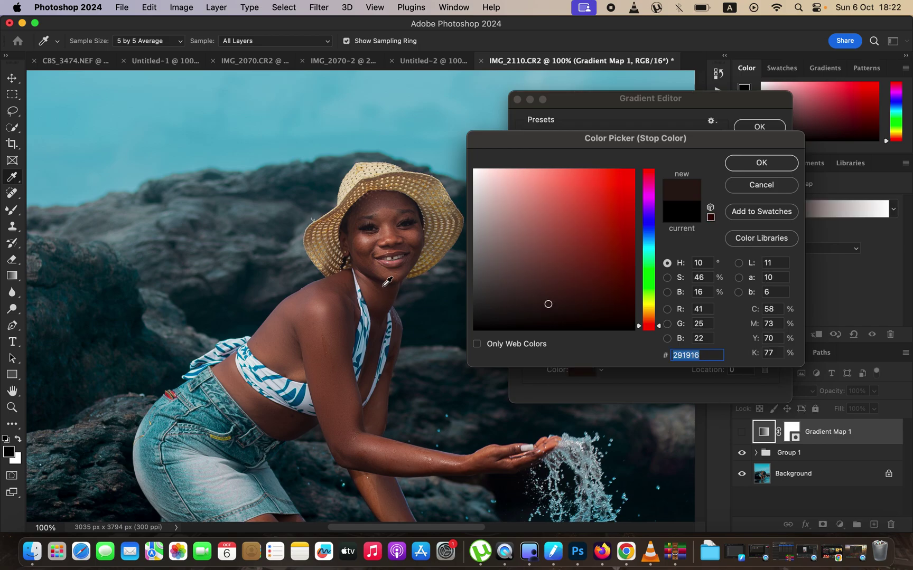
click(757, 162)
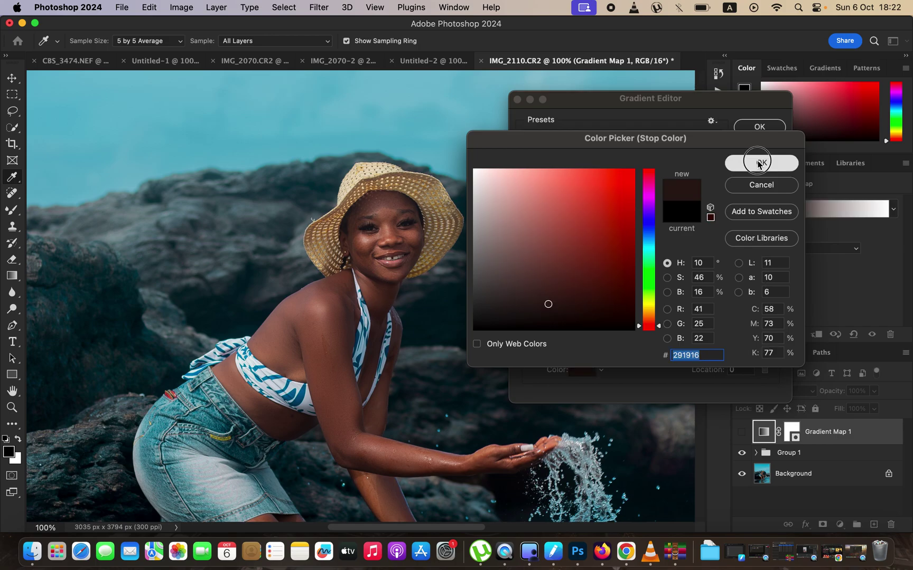
Set the gradient's end stop at location 100 to the light skin colour sampled from the shoulder, b18876
click(773, 314)
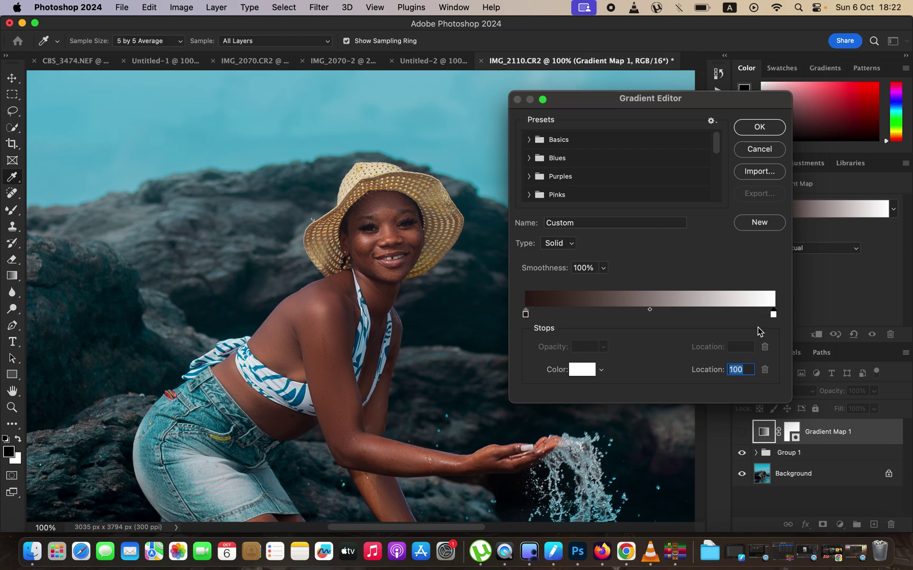
click(582, 371)
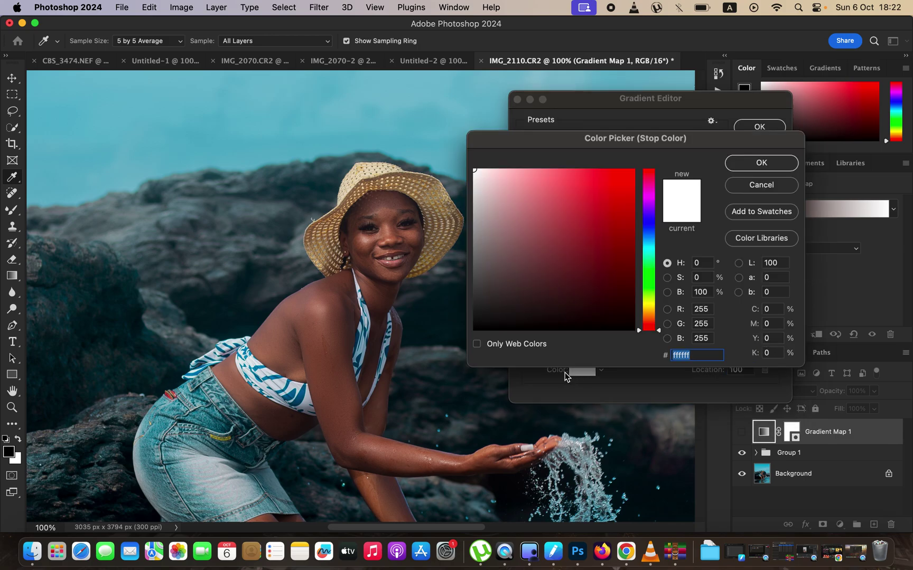
click(326, 304)
click(764, 164)
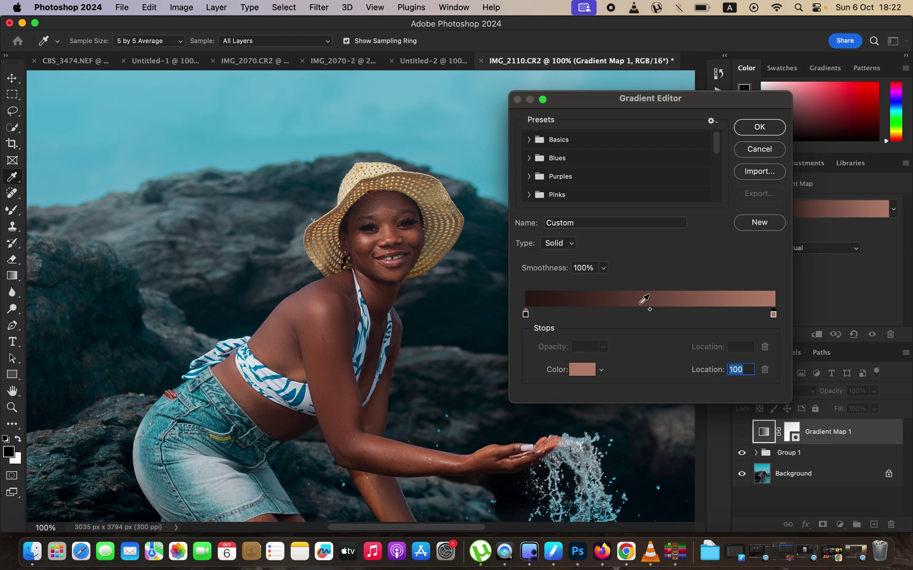
Add a middle gradient stop at location 50 with the skin midtone 925c3d sampled from the arm, and accept the gradient
click(642, 314)
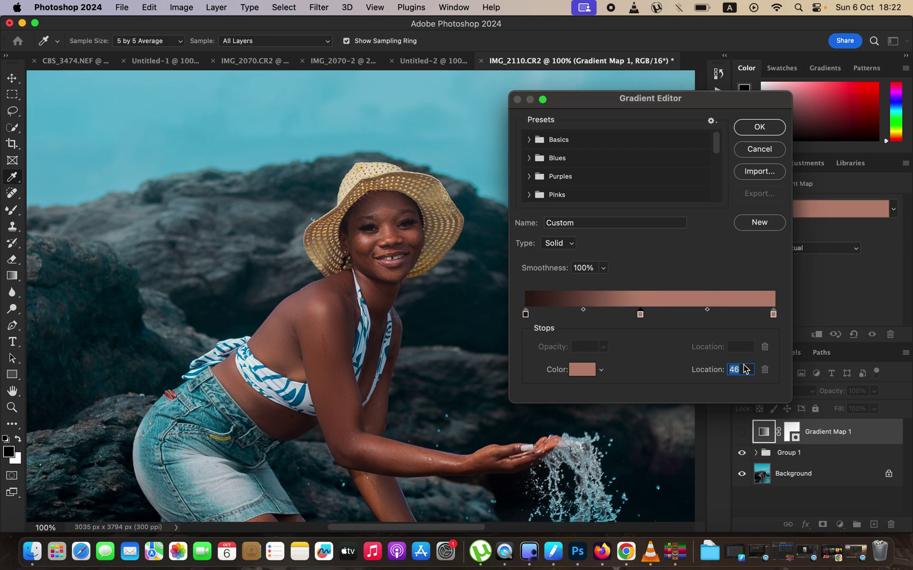
text(50)
click(582, 371)
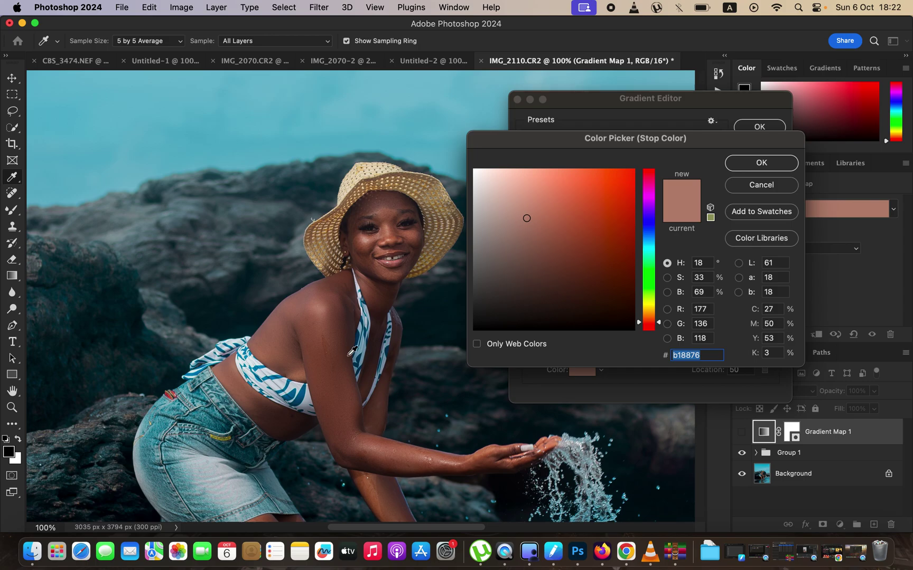
click(303, 367)
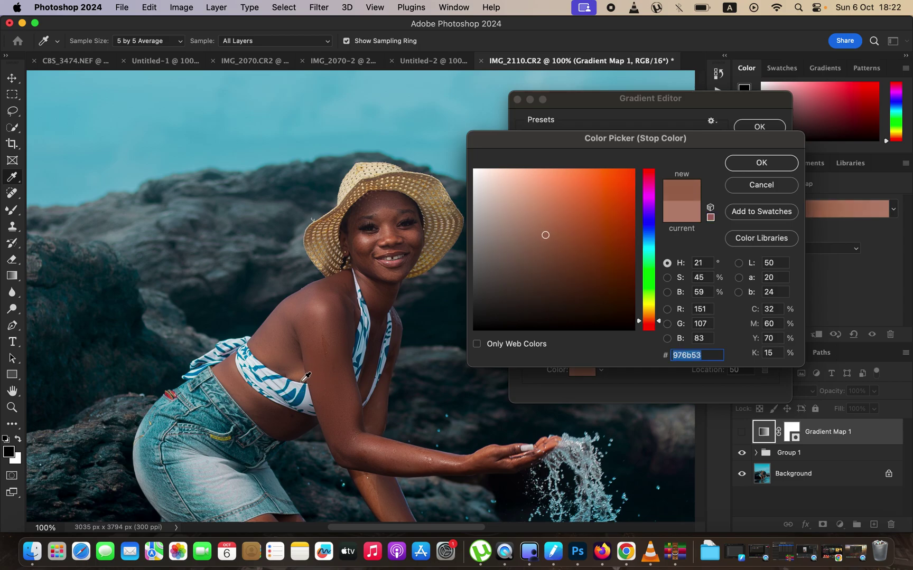
click(372, 482)
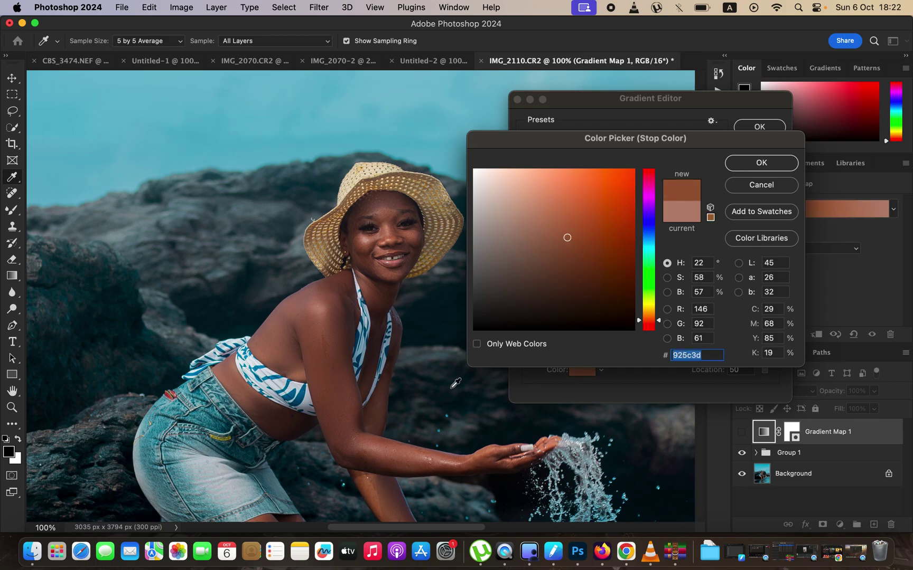
click(758, 164)
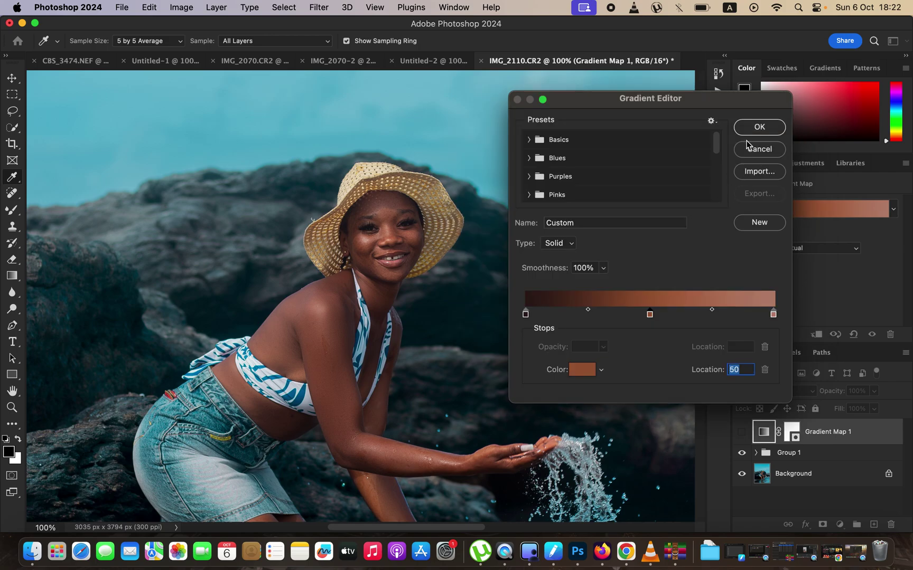
click(761, 128)
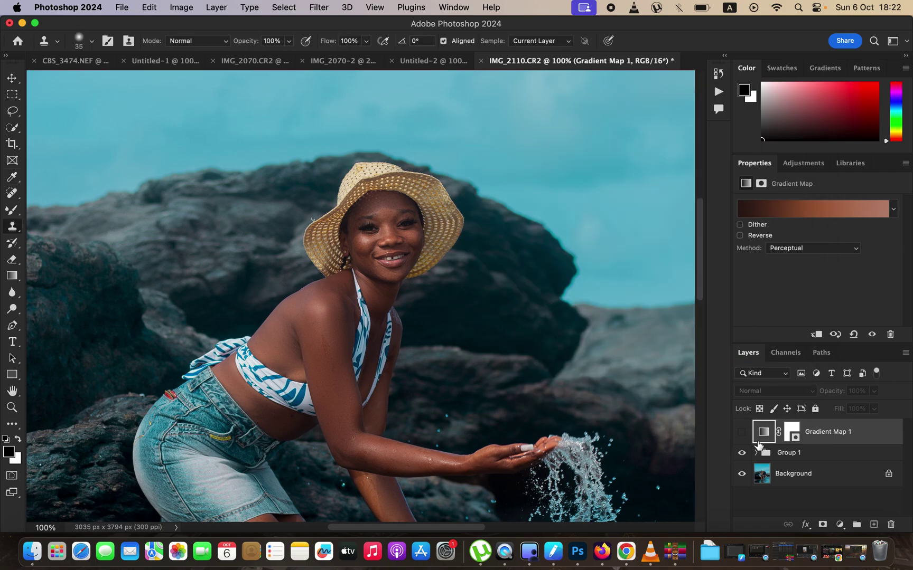
Show the Gradient Map layer in Color blend mode and invert its layer mask to black
click(741, 432)
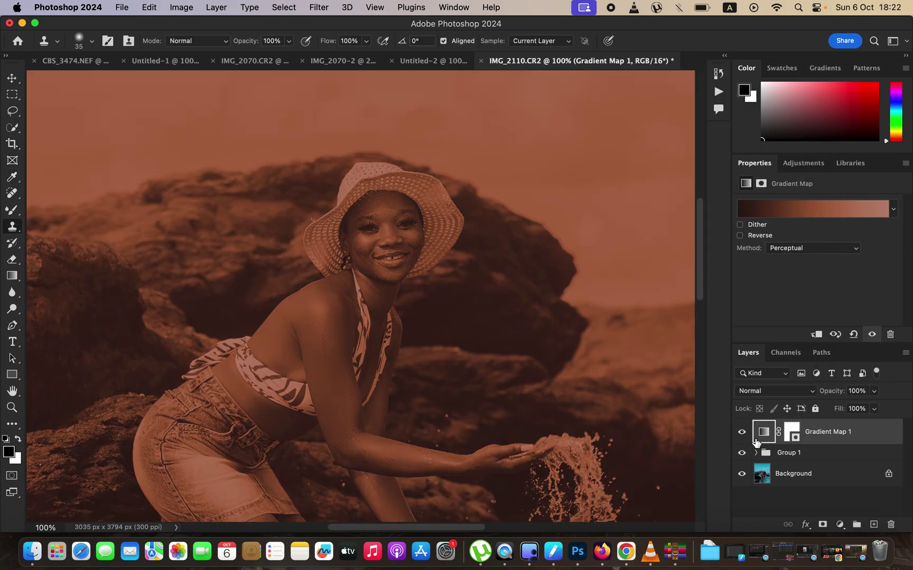
click(775, 394)
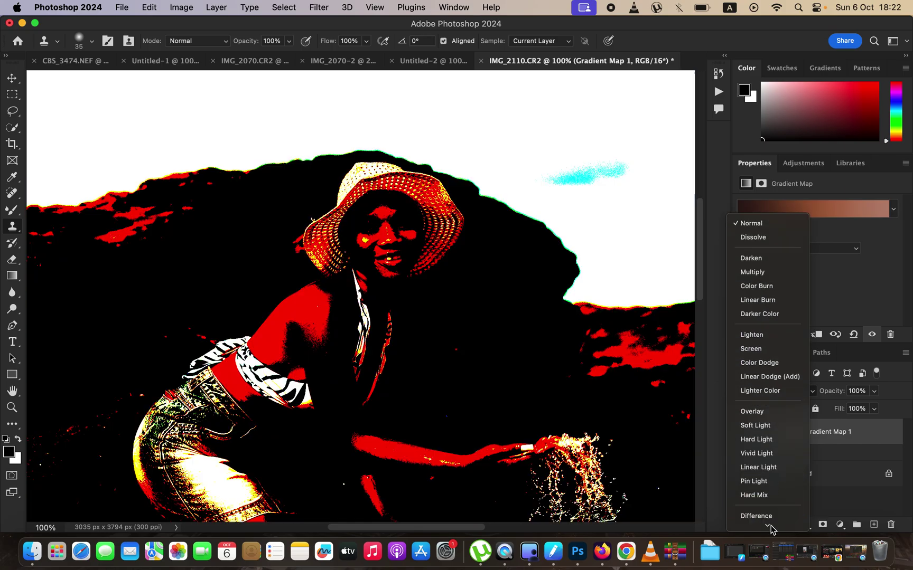
click(763, 510)
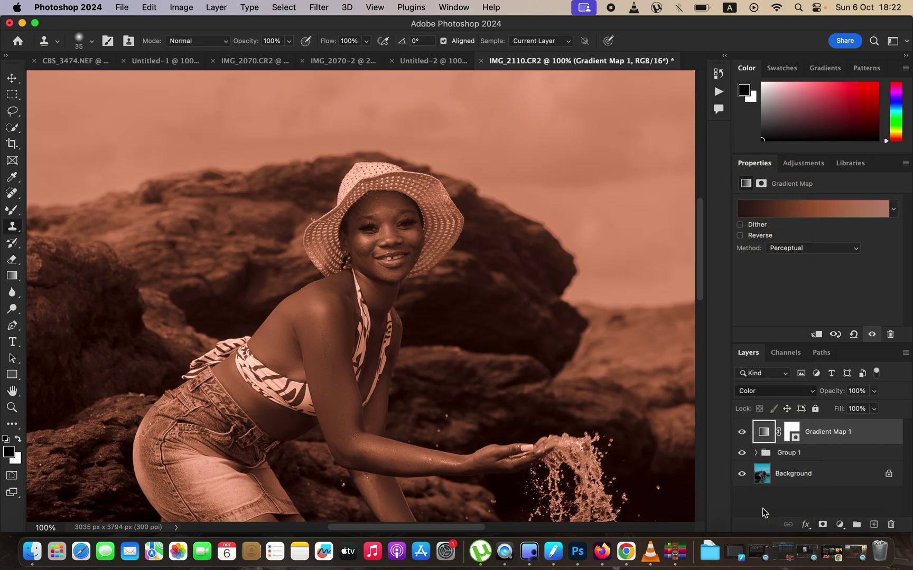
click(790, 434)
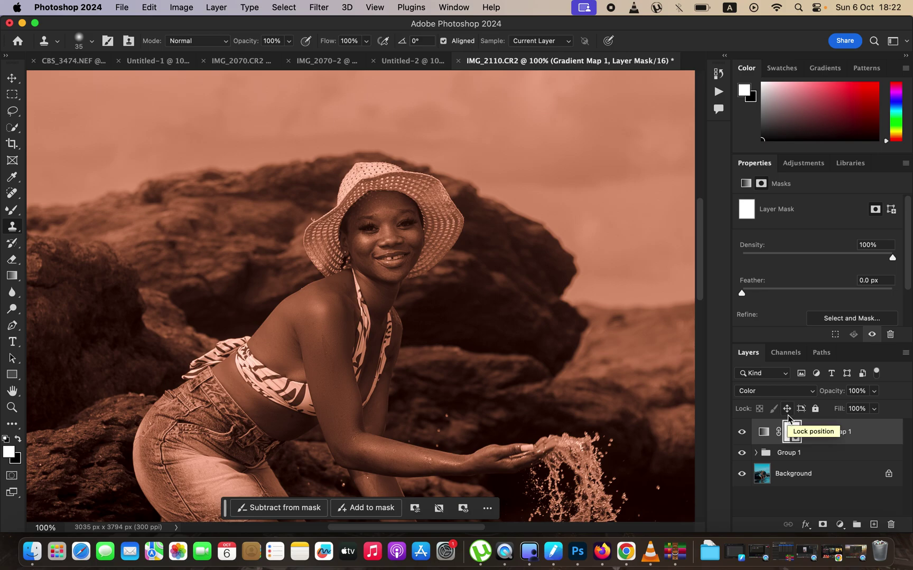
key(super+i)
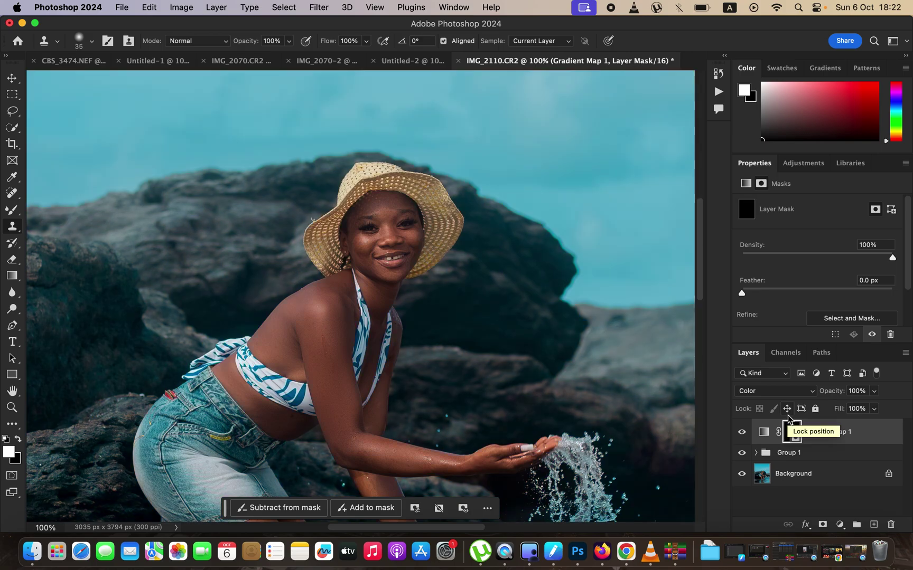
Paint white with a soft Brush on the mask over the upper body skin, and clean up overspill near the bikini top with black
drag(13, 210, 37, 212)
click(71, 209)
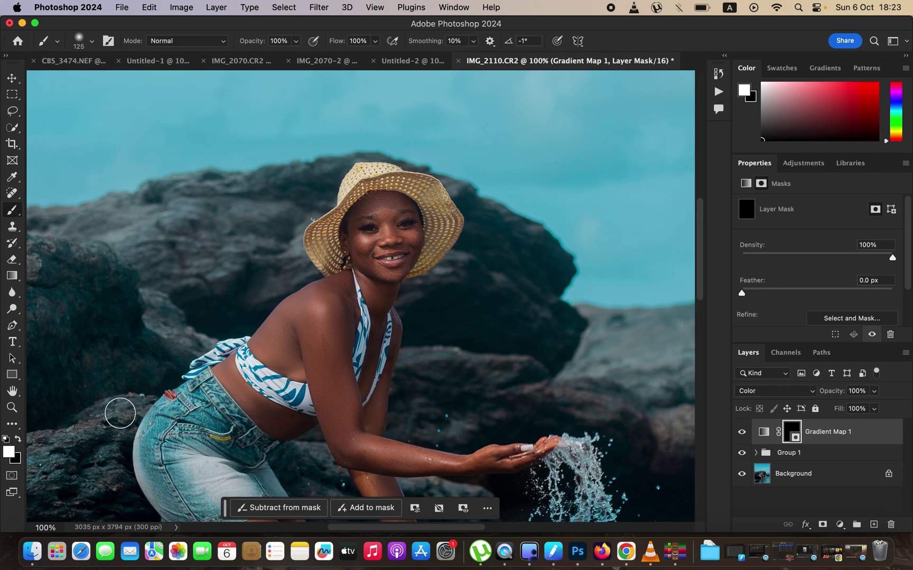
mouse_move(309, 313)
mouse_down()
mouse_move(330, 373)
mouse_move(311, 339)
mouse_move(307, 354)
mouse_move(300, 332)
mouse_move(281, 342)
mouse_move(281, 328)
mouse_move(266, 341)
mouse_move(307, 363)
mouse_move(275, 331)
mouse_move(322, 295)
mouse_move(340, 341)
mouse_move(325, 307)
mouse_move(326, 352)
mouse_move(336, 287)
mouse_move(309, 295)
mouse_move(265, 337)
mouse_move(274, 351)
mouse_move(316, 355)
mouse_move(334, 379)
mouse_move(349, 430)
mouse_move(376, 452)
mouse_move(490, 460)
mouse_move(372, 456)
mouse_move(378, 403)
mouse_move(371, 429)
mouse_move(389, 493)
mouse_move(378, 478)
mouse_move(352, 436)
mouse_move(341, 382)
mouse_move(352, 436)
mouse_move(324, 363)
mouse_move(343, 309)
mouse_move(366, 283)
mouse_move(380, 324)
mouse_move(368, 379)
mouse_move(377, 291)
mouse_move(362, 252)
mouse_move(378, 204)
mouse_move(397, 203)
mouse_move(370, 201)
mouse_move(351, 224)
mouse_move(376, 244)
mouse_move(410, 236)
mouse_move(388, 208)
mouse_move(368, 206)
mouse_move(351, 226)
mouse_move(370, 239)
mouse_move(373, 263)
mouse_move(401, 269)
mouse_move(412, 238)
mouse_move(381, 273)
mouse_move(359, 248)
mouse_move(360, 278)
mouse_up()
mouse_move(233, 378)
mouse_down()
mouse_move(276, 423)
mouse_move(306, 422)
mouse_move(249, 399)
mouse_move(229, 368)
mouse_move(270, 339)
mouse_move(267, 348)
mouse_move(288, 361)
mouse_move(258, 342)
mouse_move(291, 310)
mouse_move(270, 328)
mouse_move(278, 312)
mouse_move(315, 298)
mouse_move(252, 337)
mouse_up()
click(20, 441)
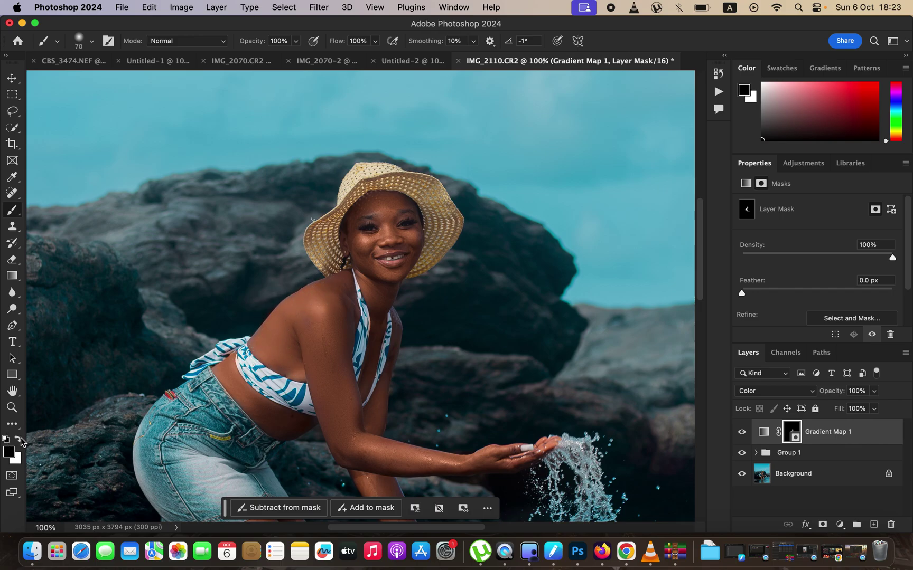
drag(277, 337, 287, 344)
Paint white on the Gradient Map mask over the legs, lower arm and hand to extend the skin tone correction
scroll(407, 351, down, 10)
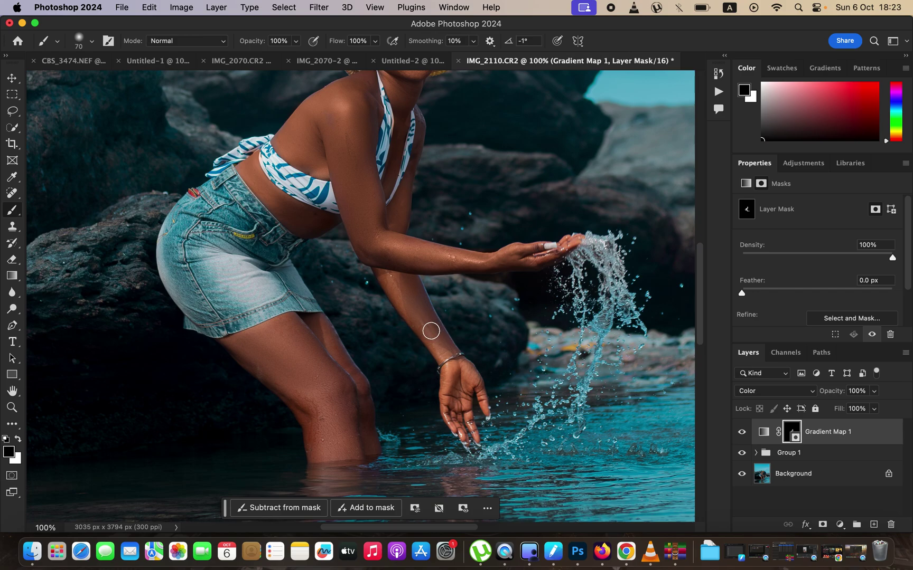
key(x)
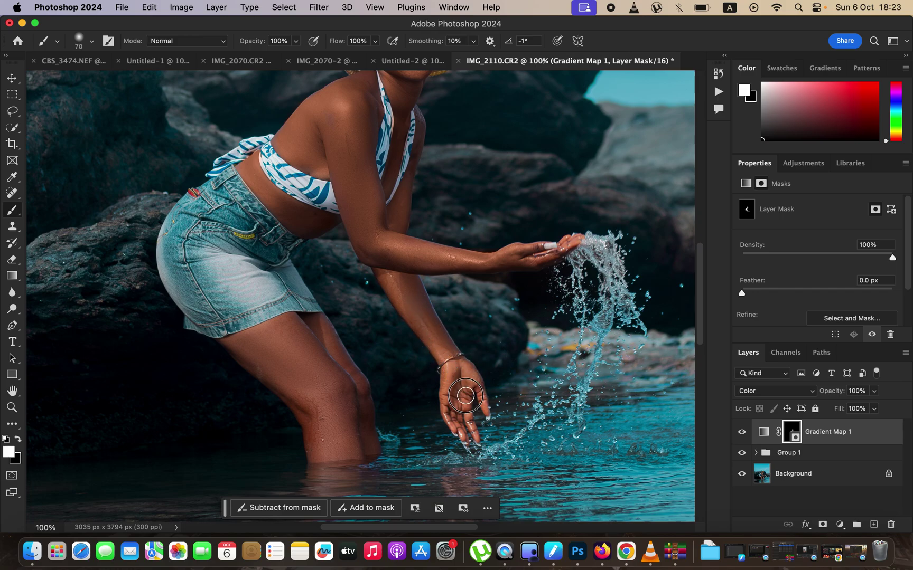
mouse_move(290, 365)
mouse_down()
mouse_move(252, 347)
mouse_move(288, 354)
mouse_move(303, 374)
mouse_move(312, 360)
mouse_move(333, 370)
mouse_move(362, 404)
mouse_move(342, 409)
mouse_move(329, 446)
mouse_move(360, 451)
mouse_move(359, 409)
mouse_move(344, 449)
mouse_move(317, 450)
mouse_move(319, 418)
mouse_move(281, 360)
mouse_move(250, 345)
mouse_move(273, 336)
mouse_move(262, 331)
mouse_move(314, 323)
mouse_move(334, 340)
mouse_move(362, 399)
mouse_move(319, 327)
mouse_move(364, 406)
mouse_move(330, 431)
mouse_up()
drag(480, 207, 481, 316)
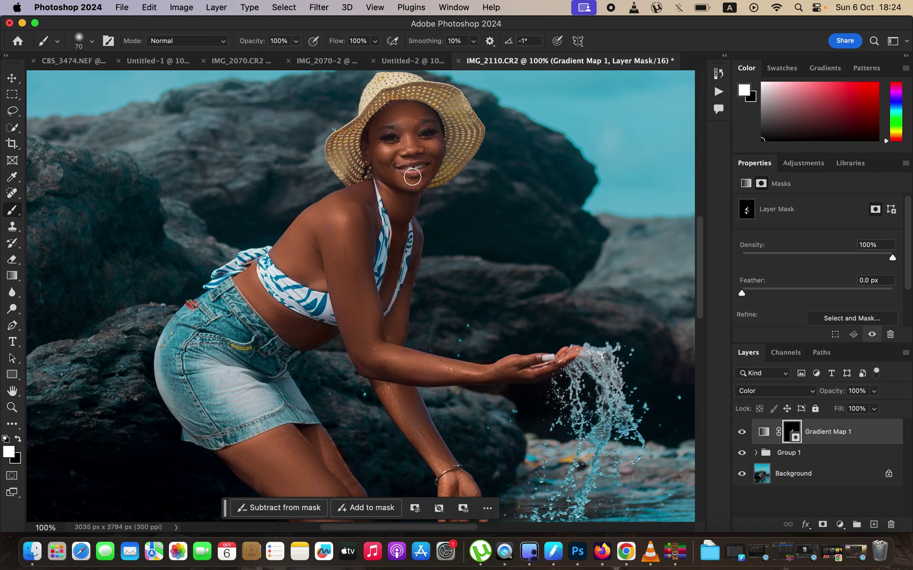
Reduce the brush size to 30 and paint white on the mask over remaining skin at the far shoulder and along the bikini top's edge
key(super+equal)
scroll(459, 259, up, 5)
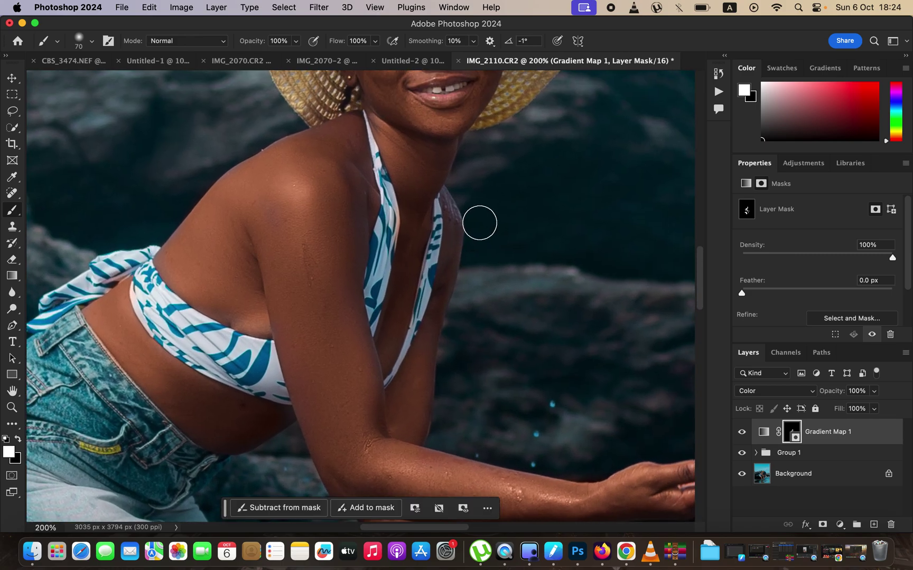
key(bracketleft)
key(bracketleft)
drag(453, 233, 449, 217)
drag(191, 312, 199, 299)
drag(511, 177, 499, 338)
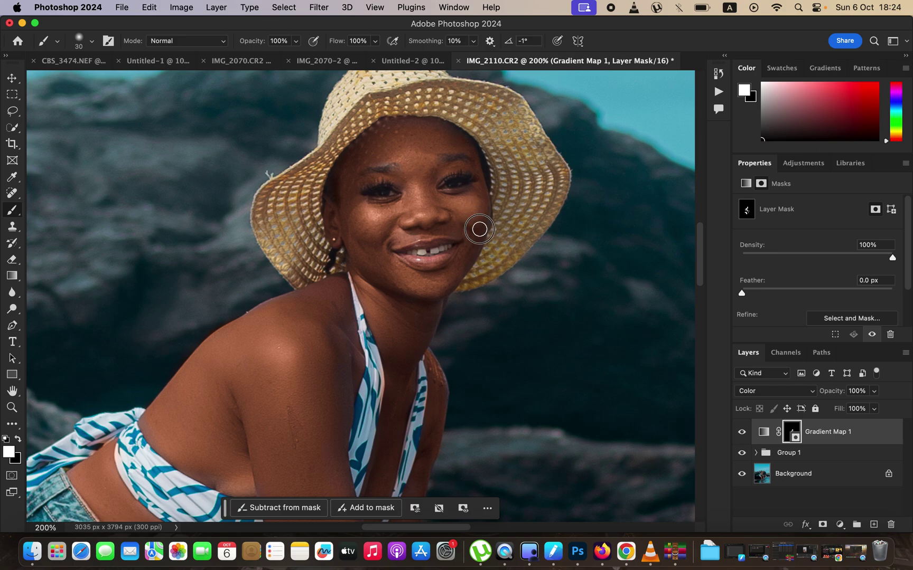
Lower the Gradient Map layer's opacity to 57% and toggle its visibility to compare the skin before and after
key(super+minus)
key(super+minus)
key(super+minus)
key(super+minus)
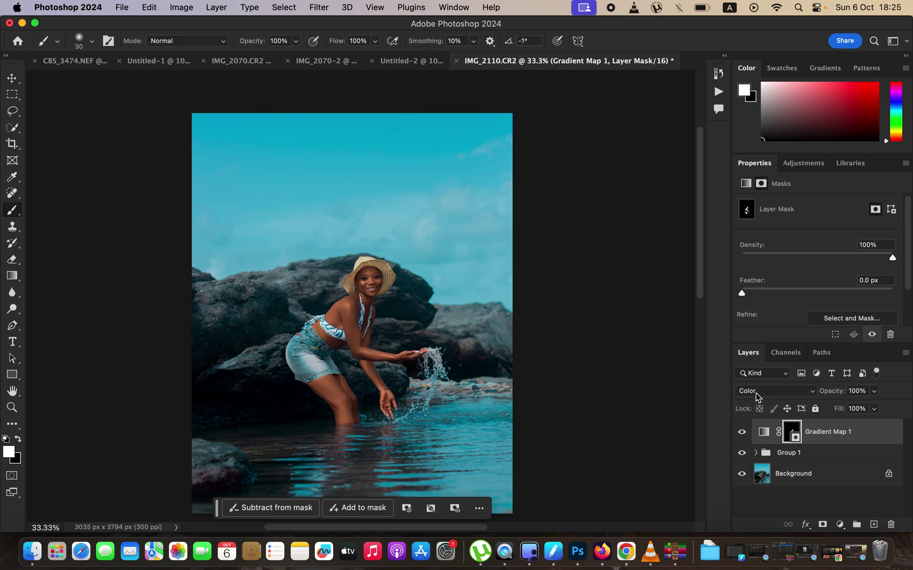
click(874, 392)
drag(859, 408, 850, 410)
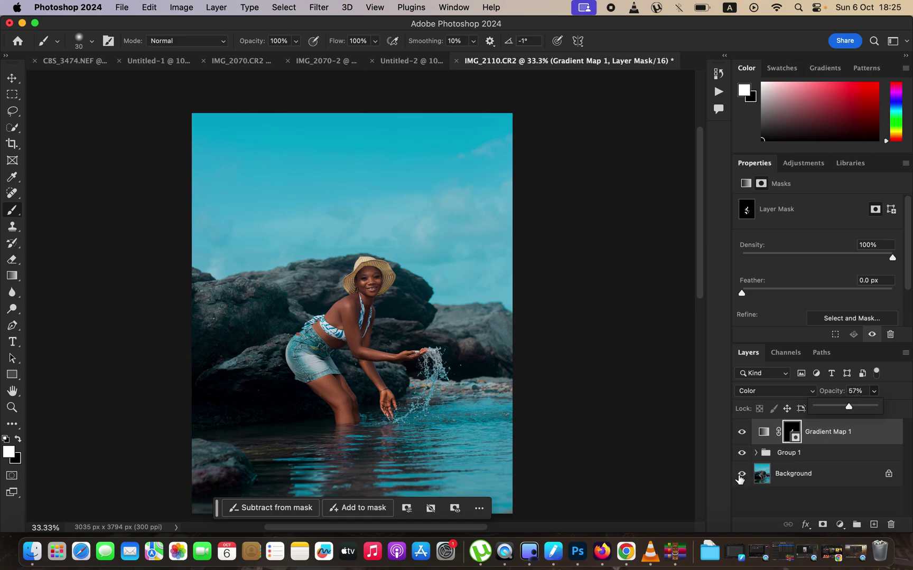
click(741, 445)
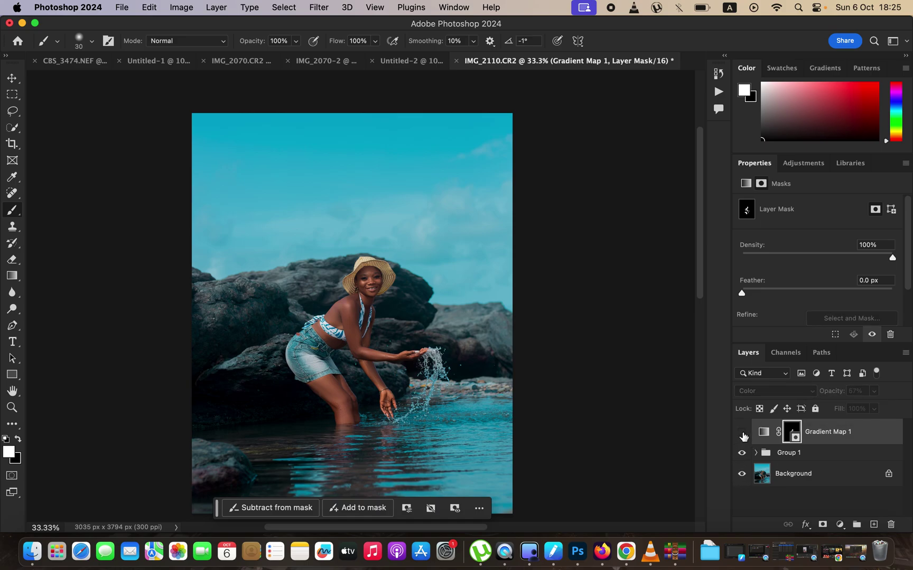
Add a Selective Color adjustment layer and set Black to +3% and Cyan to +3% for the Blacks
click(839, 526)
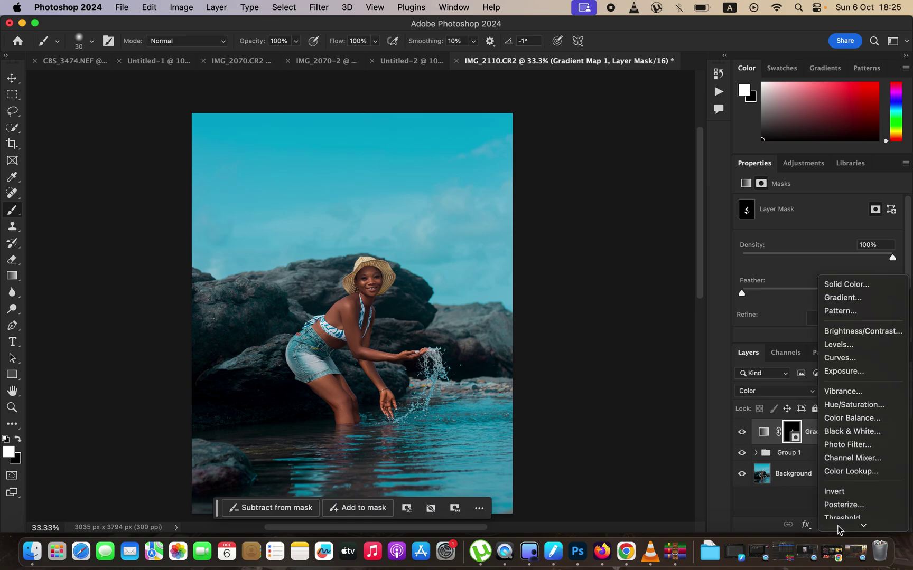
click(847, 523)
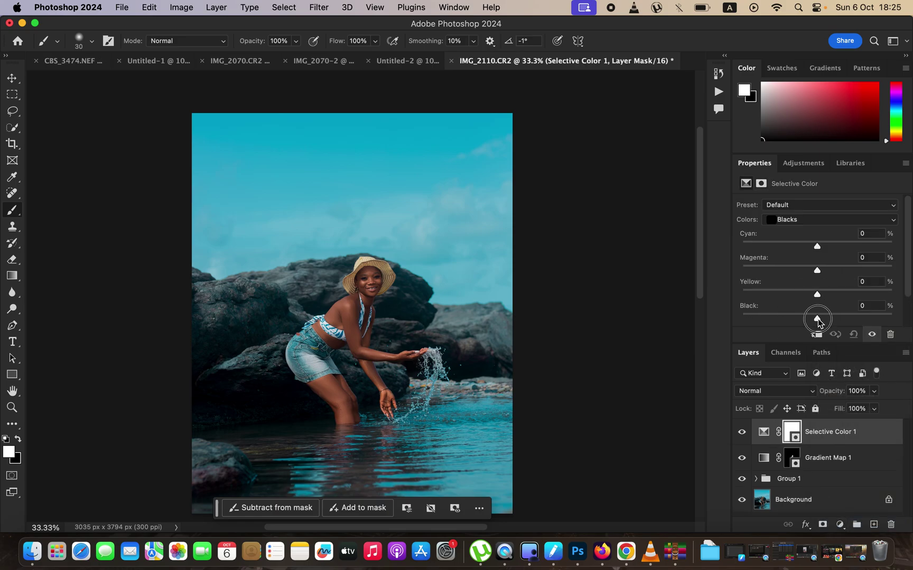
click(812, 222)
click(813, 219)
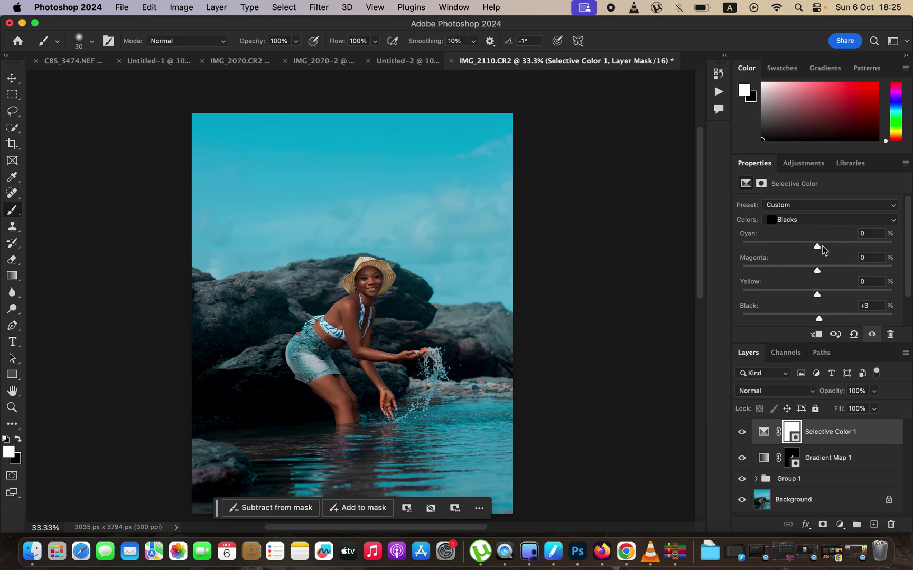
mouse_move(825, 248)
mouse_down()
mouse_move(838, 250)
mouse_move(787, 248)
mouse_move(823, 251)
mouse_up()
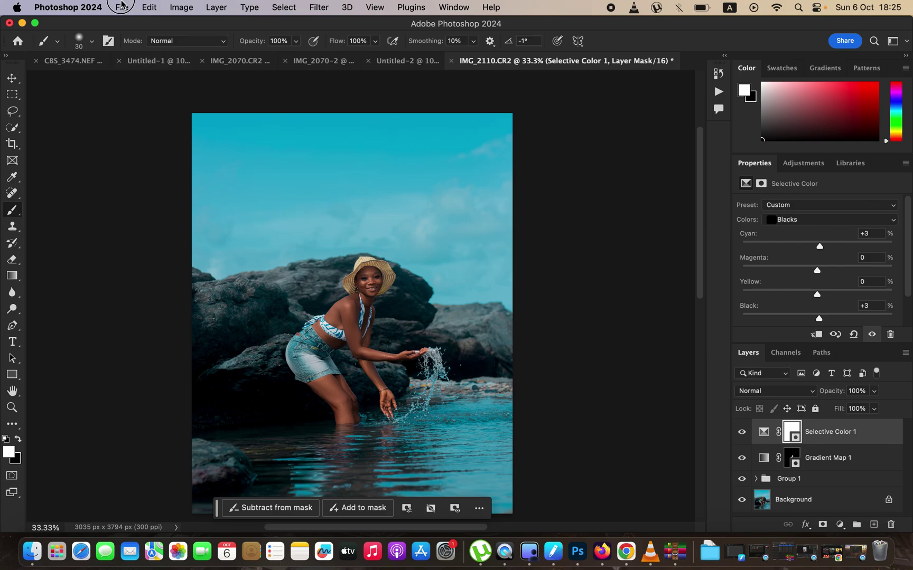
Configure a JPG export at quality 7 with Bicubic Sharper resampling, review the color space options, and cancel without exporting
click(122, 7)
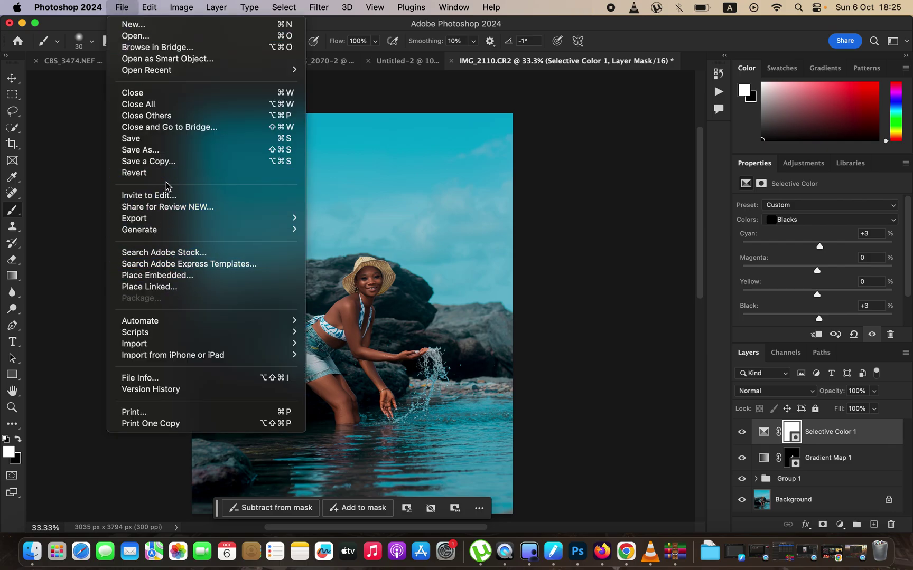
mouse_move(234, 220)
click(384, 231)
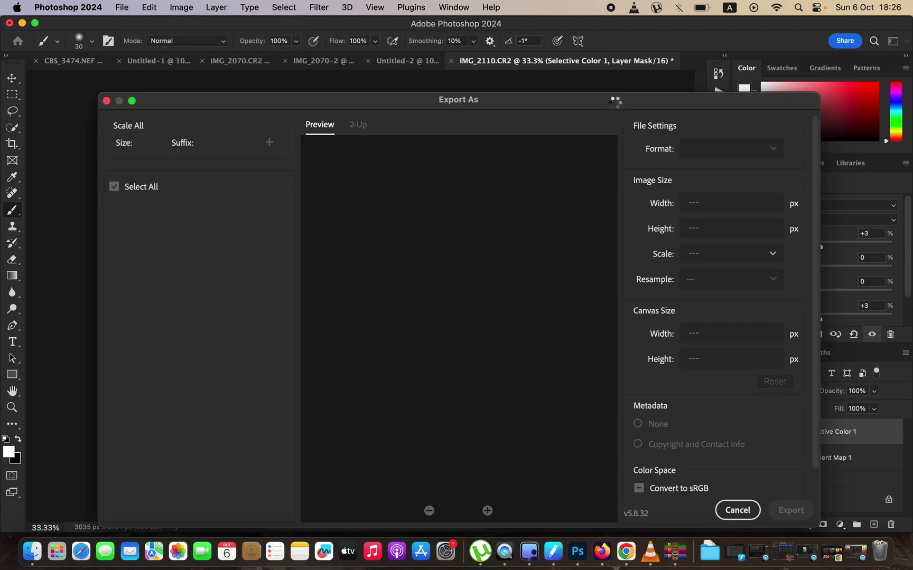
drag(611, 105, 609, 82)
click(738, 128)
click(737, 131)
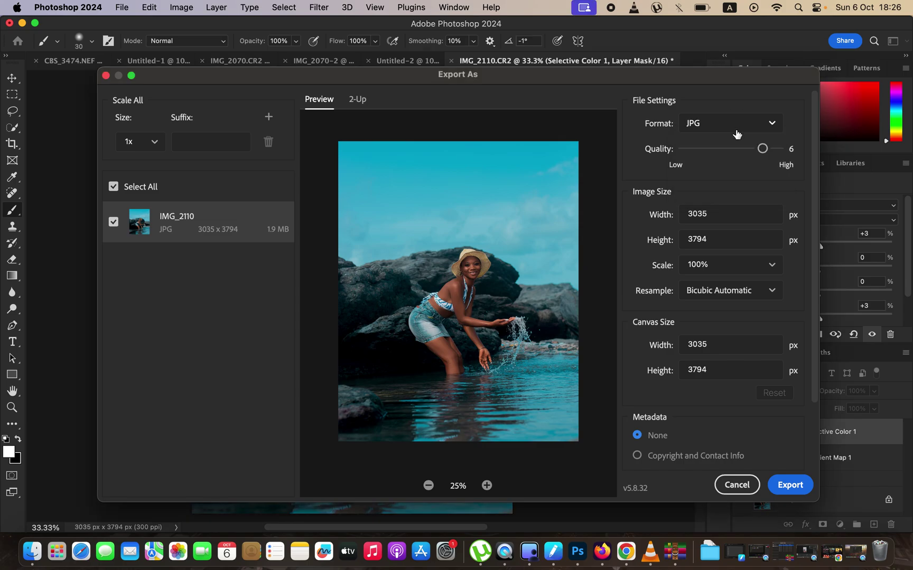
drag(762, 148, 777, 148)
click(774, 292)
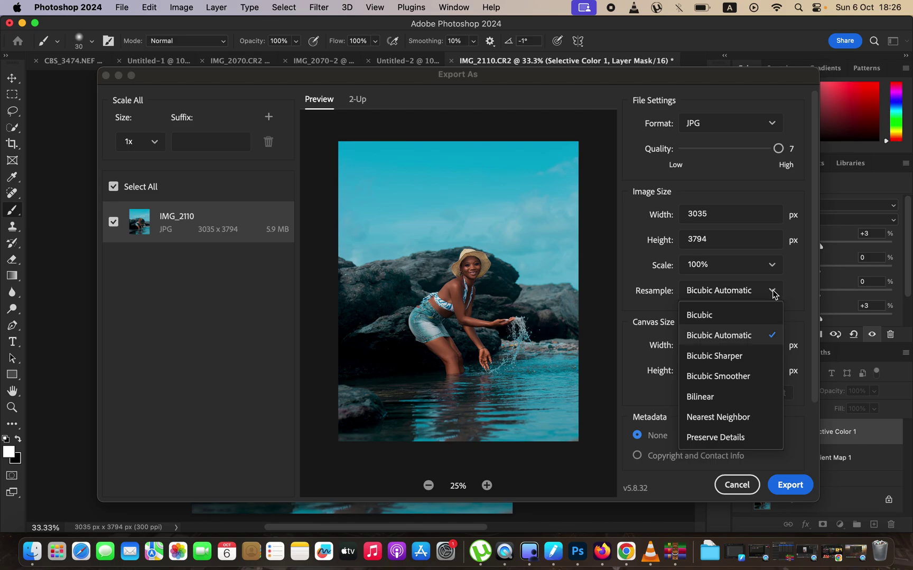
click(755, 356)
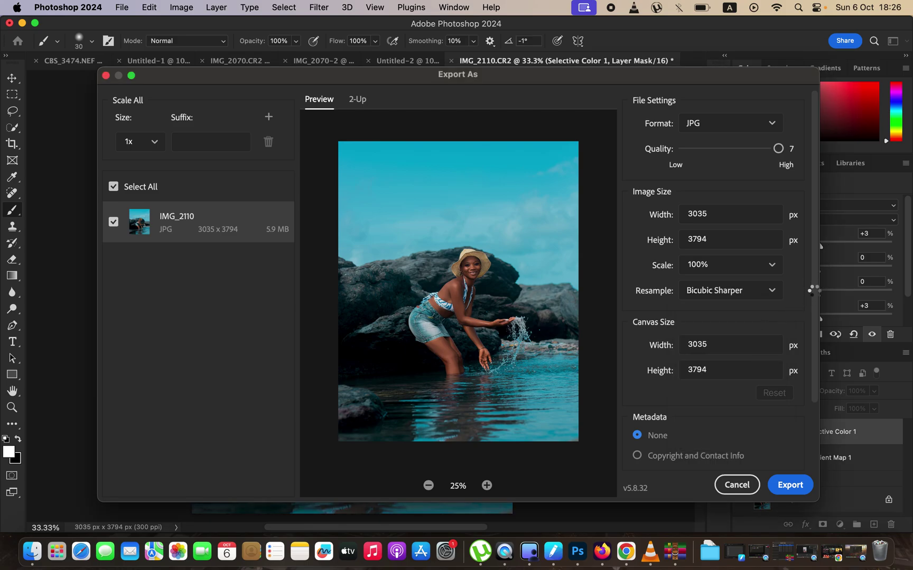
scroll(814, 338, down, 3)
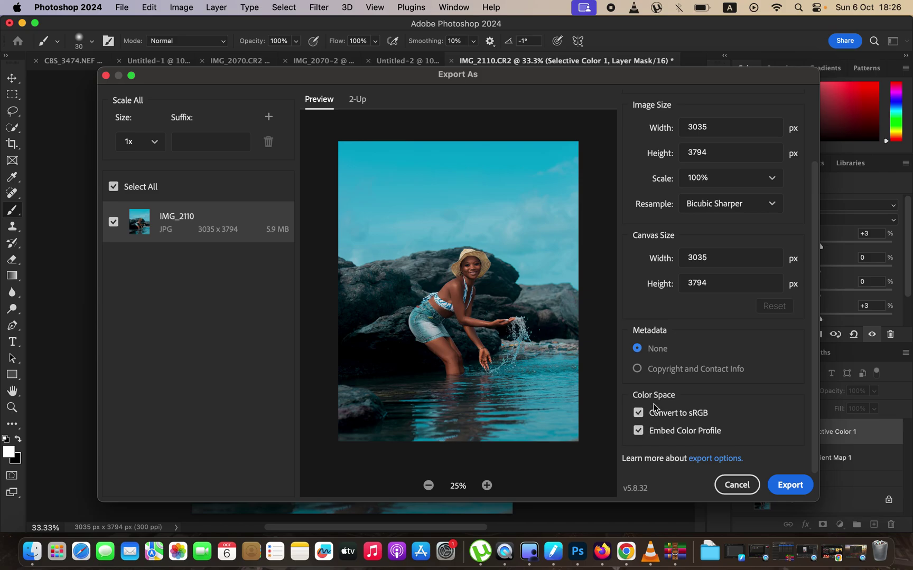
click(737, 490)
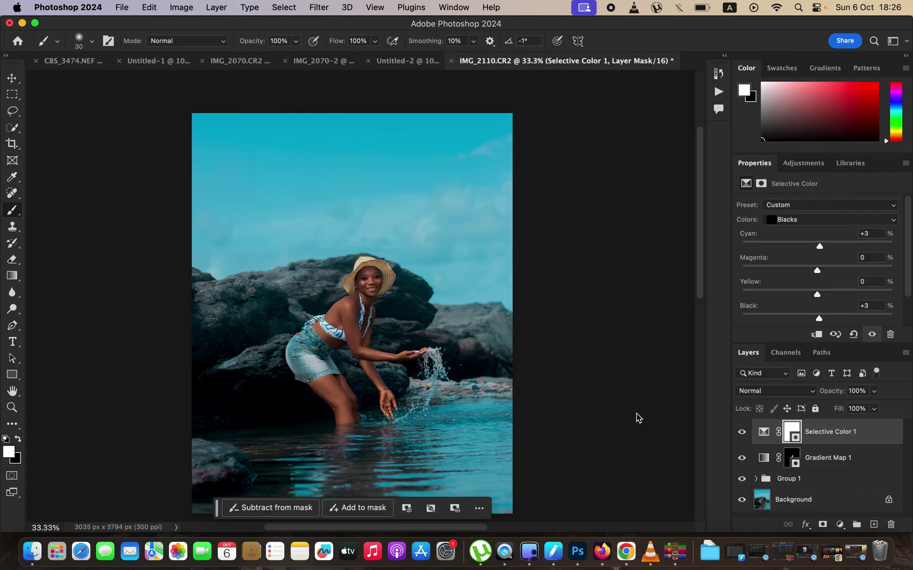